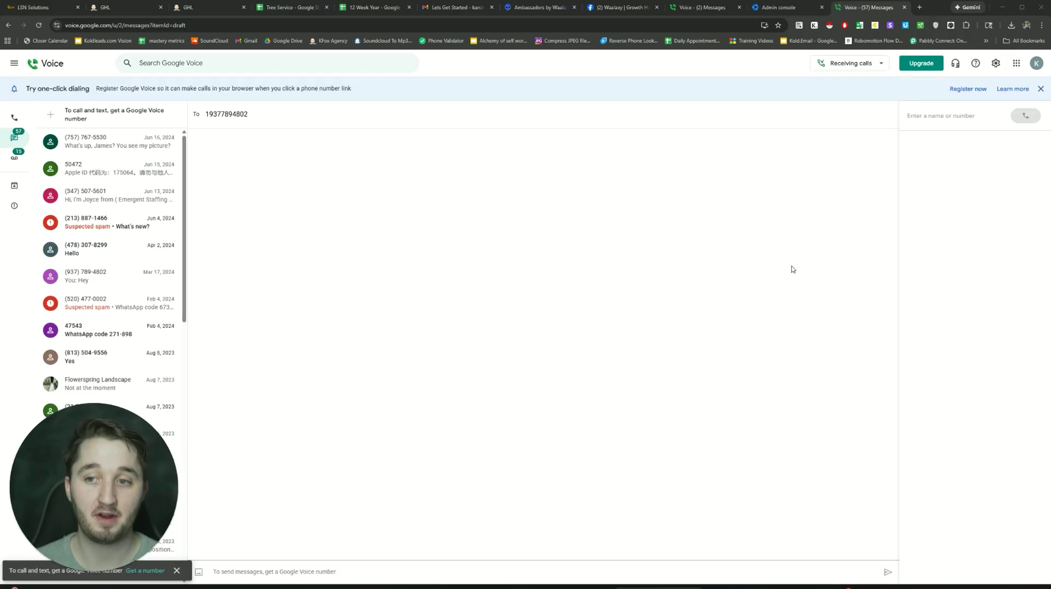
# - Close the extra Google Voice page and check the calling number in the remaining Google Voice inbox
pyautogui.hotkey('ctrl', 'w')
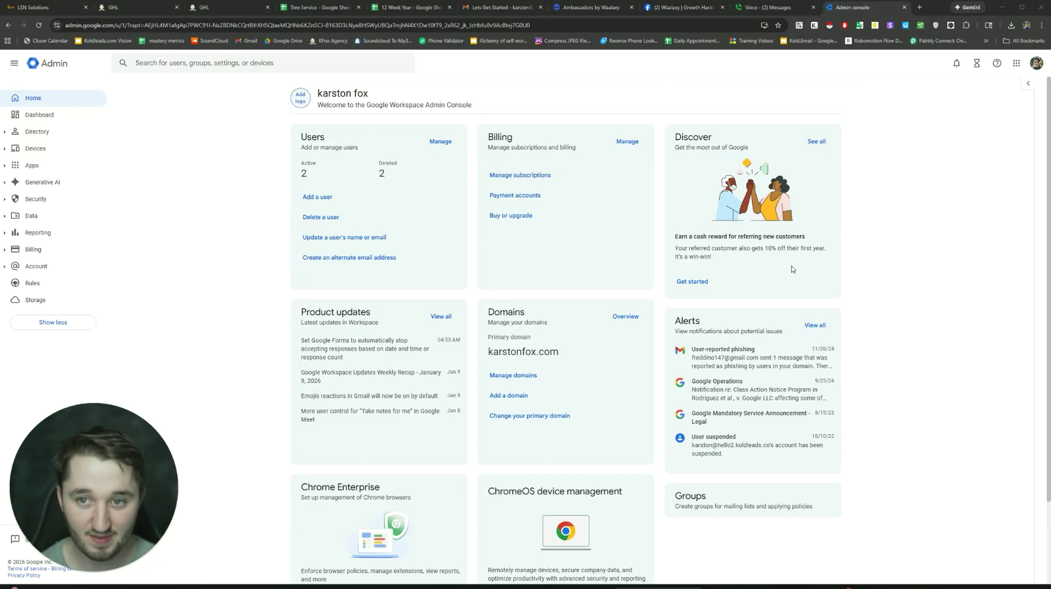
pyautogui.click(781, 10)
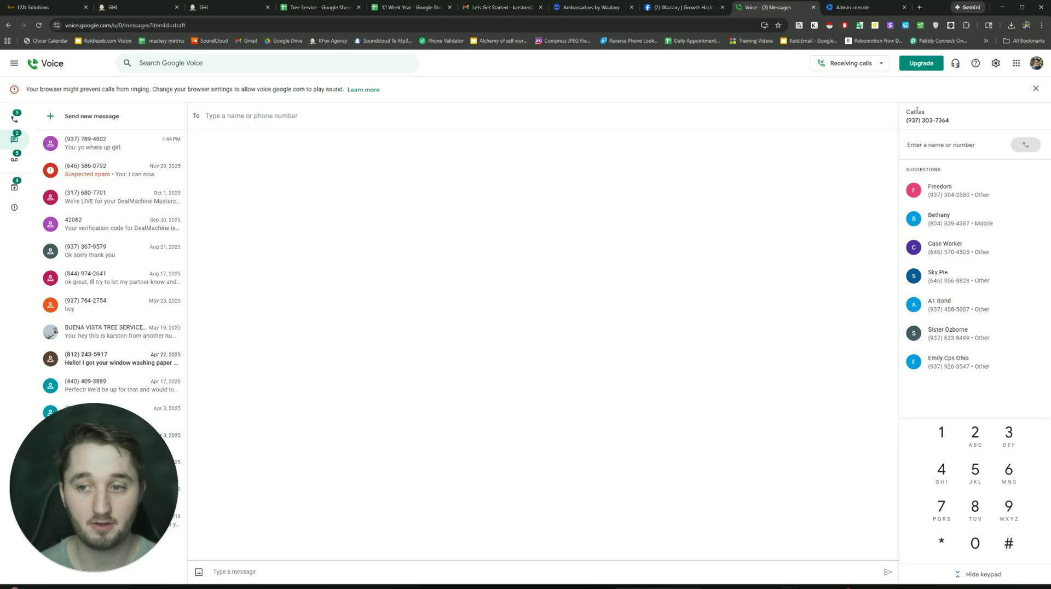
pyautogui.click(854, 7)
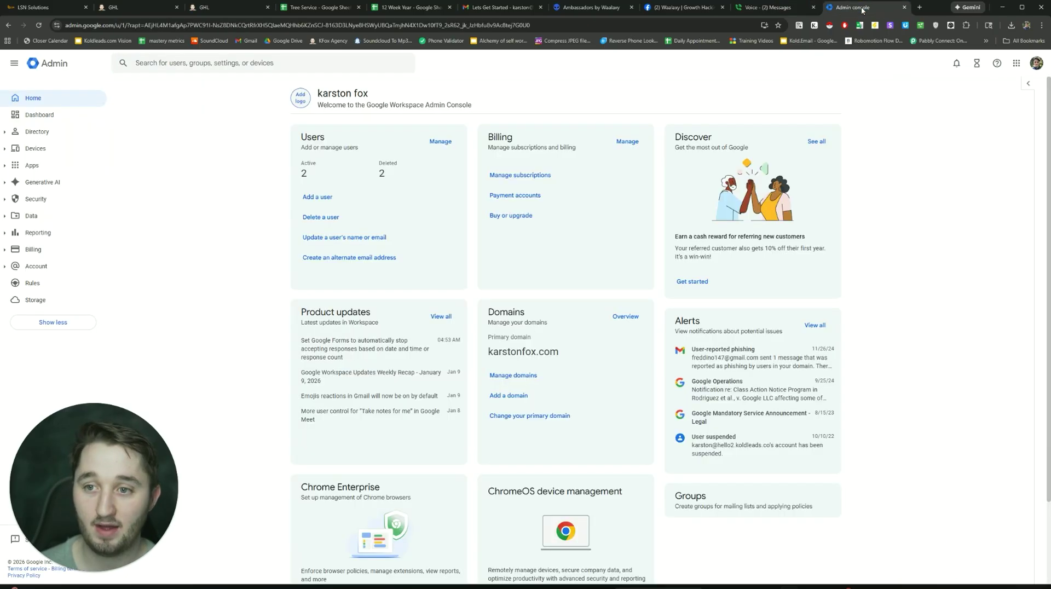
# - Show the Google Voice users and their assigned numbers in the Google Workspace Admin console, and expand the Directory section
pyautogui.click(35, 165)
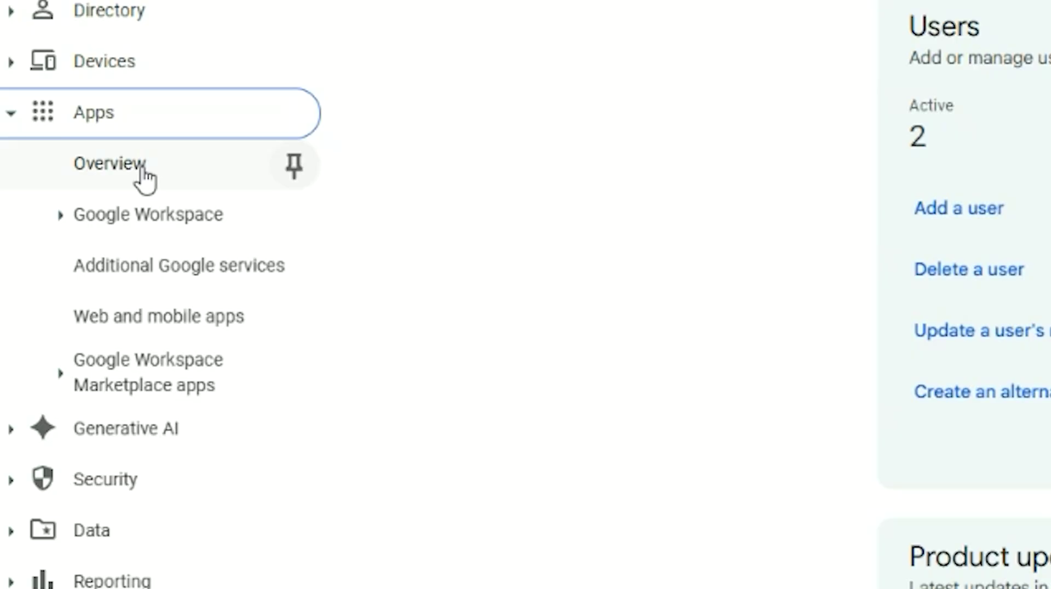
pyautogui.click(147, 230)
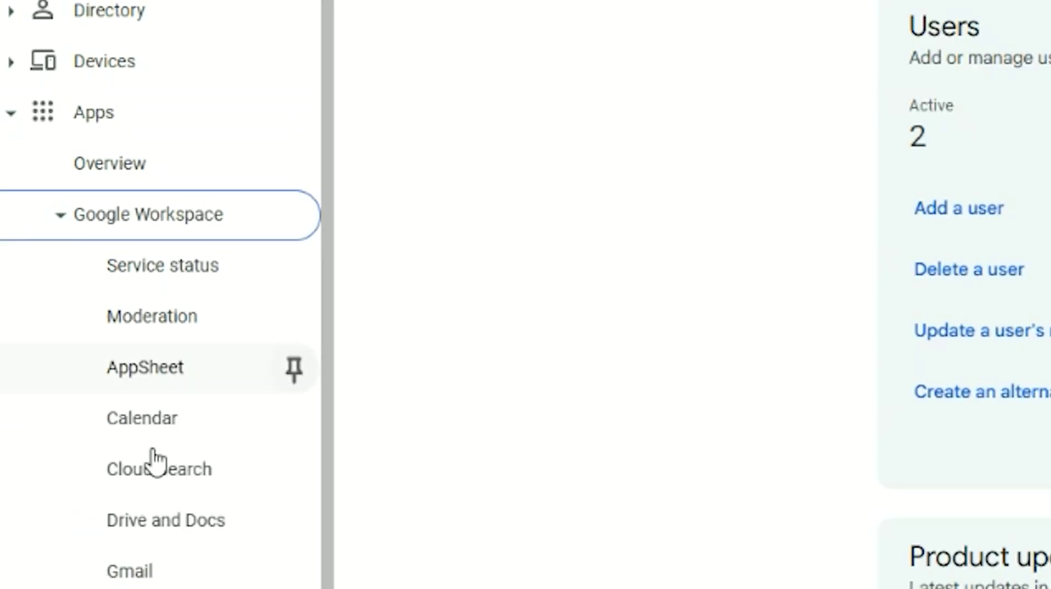
pyautogui.scroll(-3, 152, 462)
pyautogui.click(192, 418)
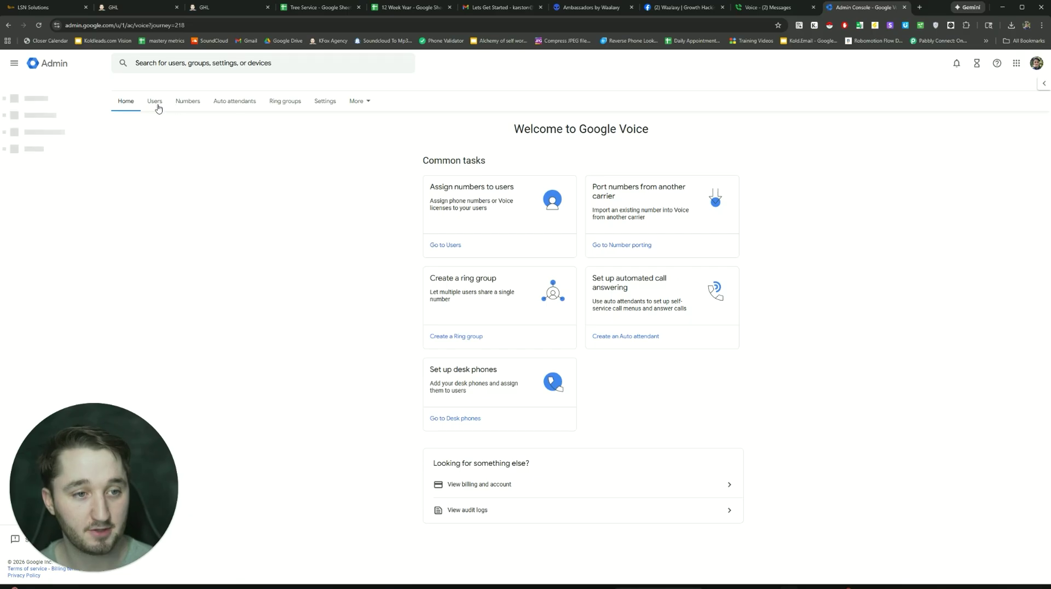
pyautogui.click(155, 102)
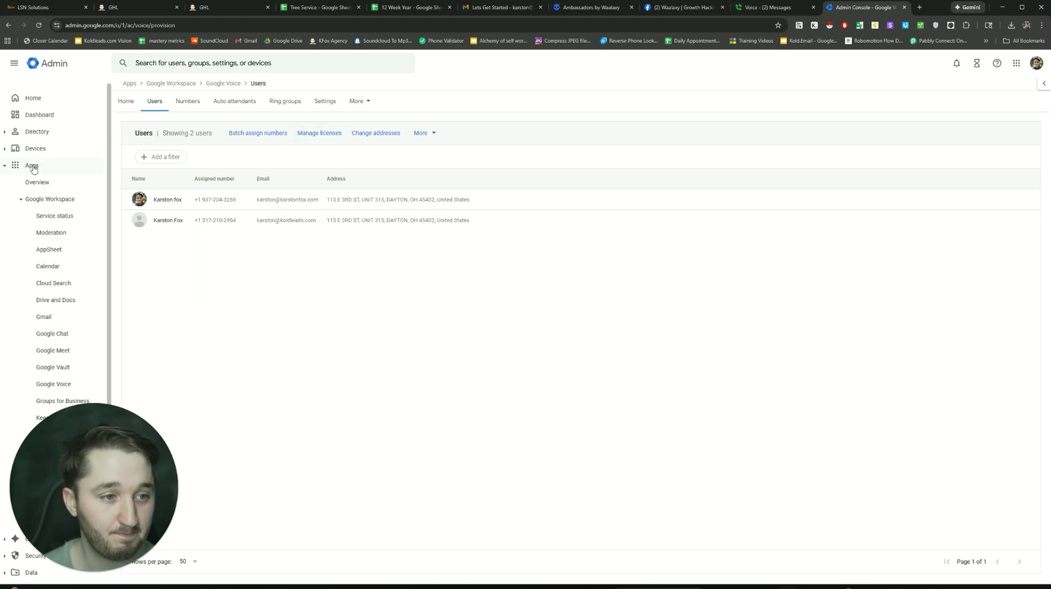
pyautogui.click(45, 134)
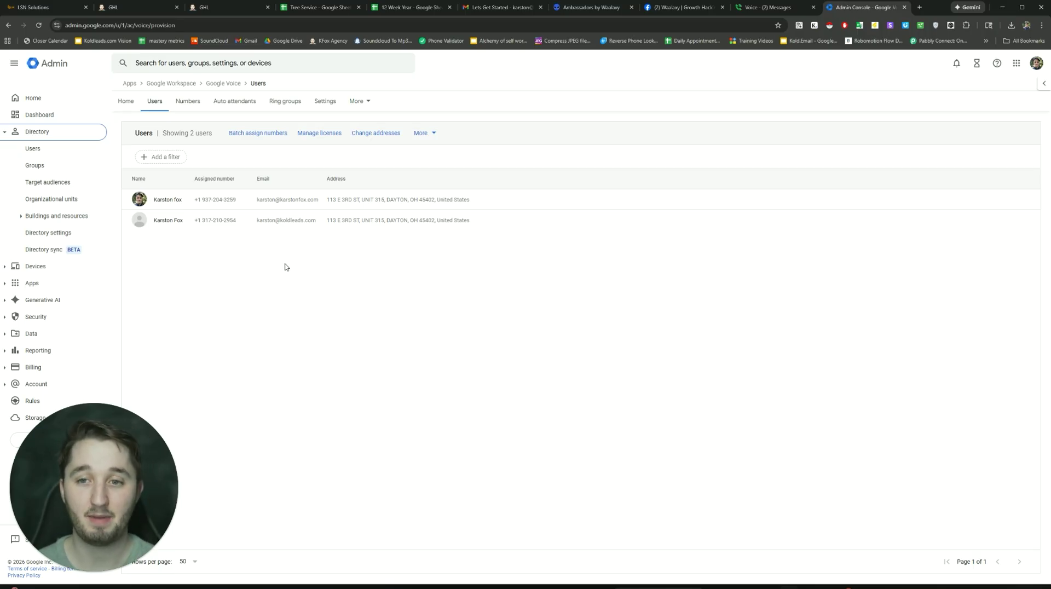
pyautogui.moveTo(217, 207)
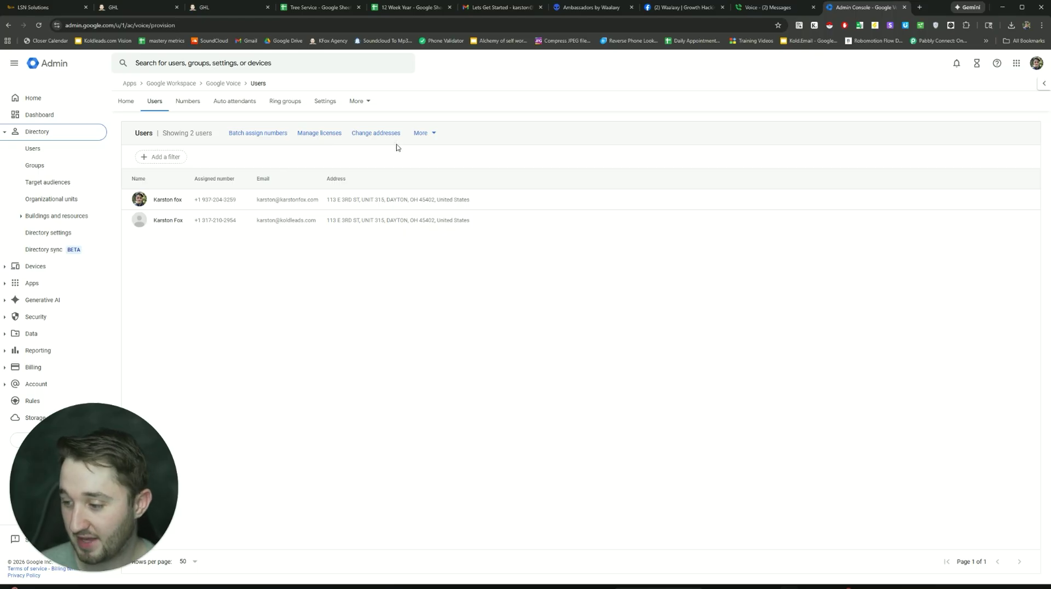
# - Switch to the Google Voice inbox and load the next account by changing the address to voice.google.com/u/1/messages?itemId=draft
pyautogui.click(766, 7)
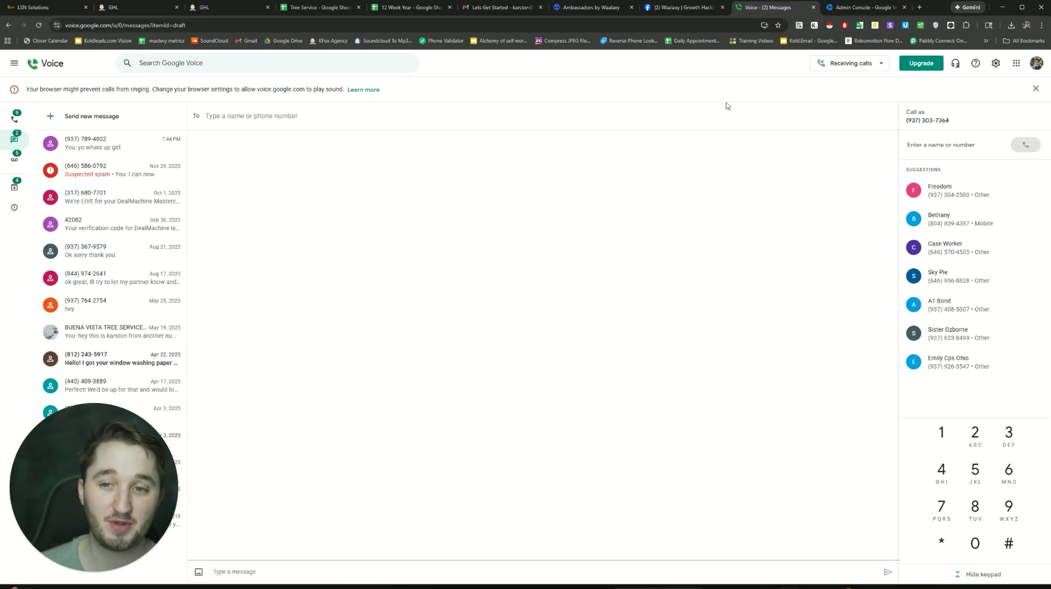
pyautogui.click(123, 26)
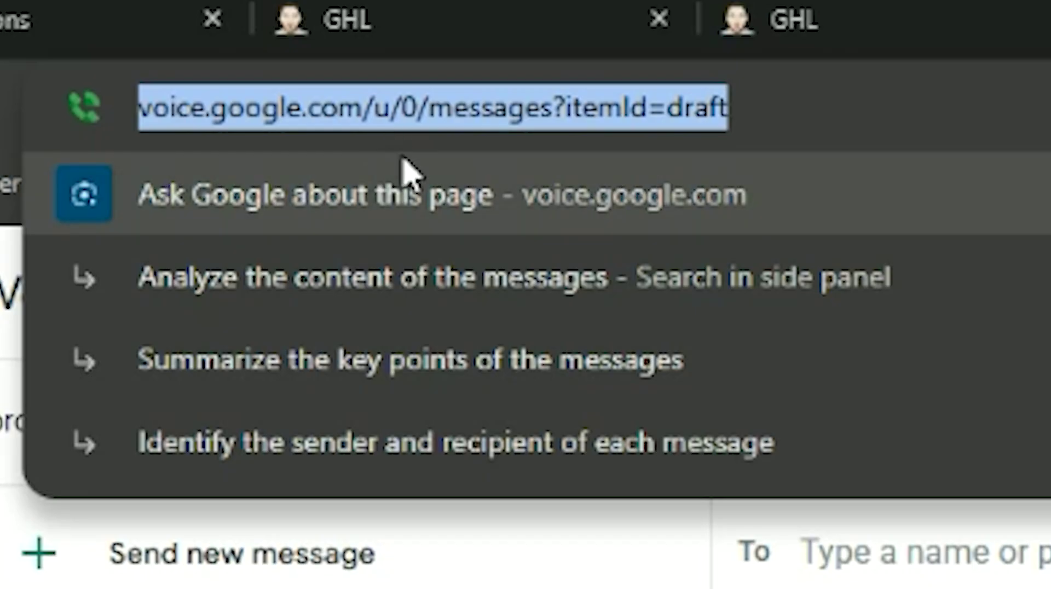
pyautogui.click(417, 123)
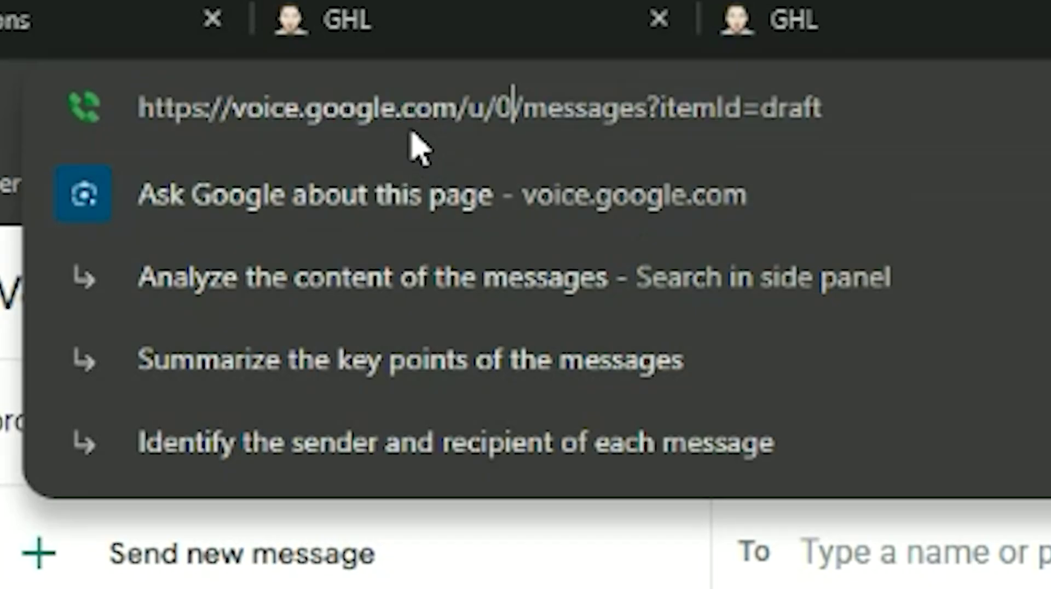
pyautogui.press('BackSpace')
pyautogui.write('1')
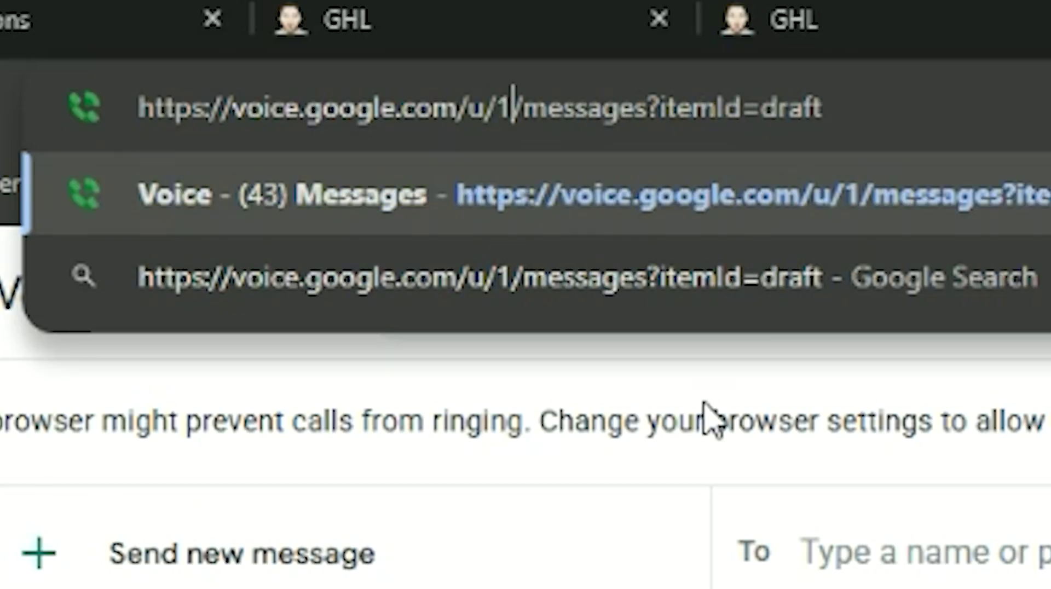
pyautogui.press('Return')
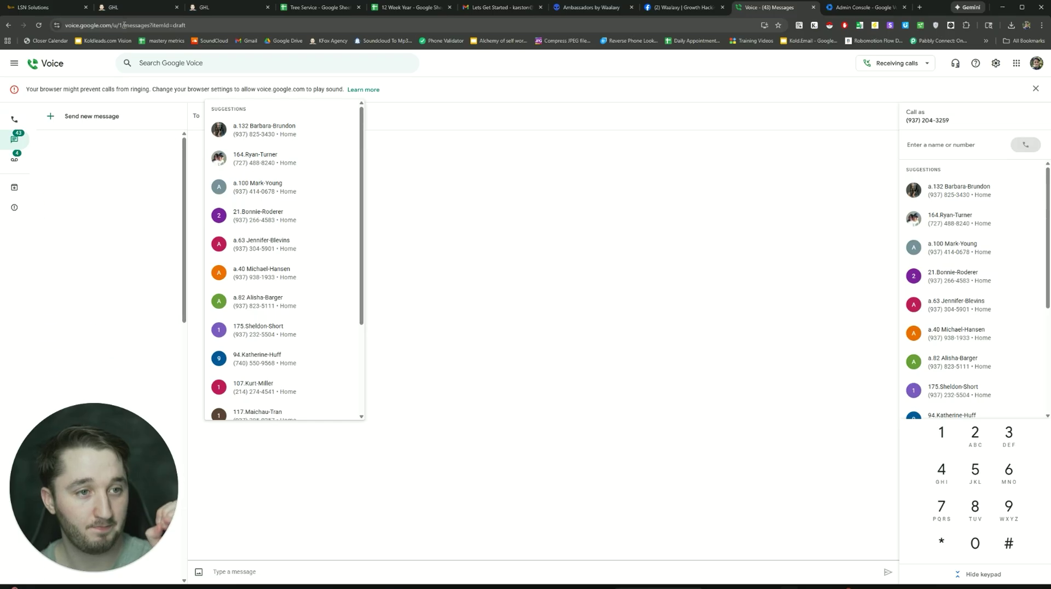
# - Load the Google Voice inbox for account index 2 by changing the /u/ number in the address to 2
pyautogui.click(122, 26)
pyautogui.click(130, 26)
pyautogui.press('BackSpace')
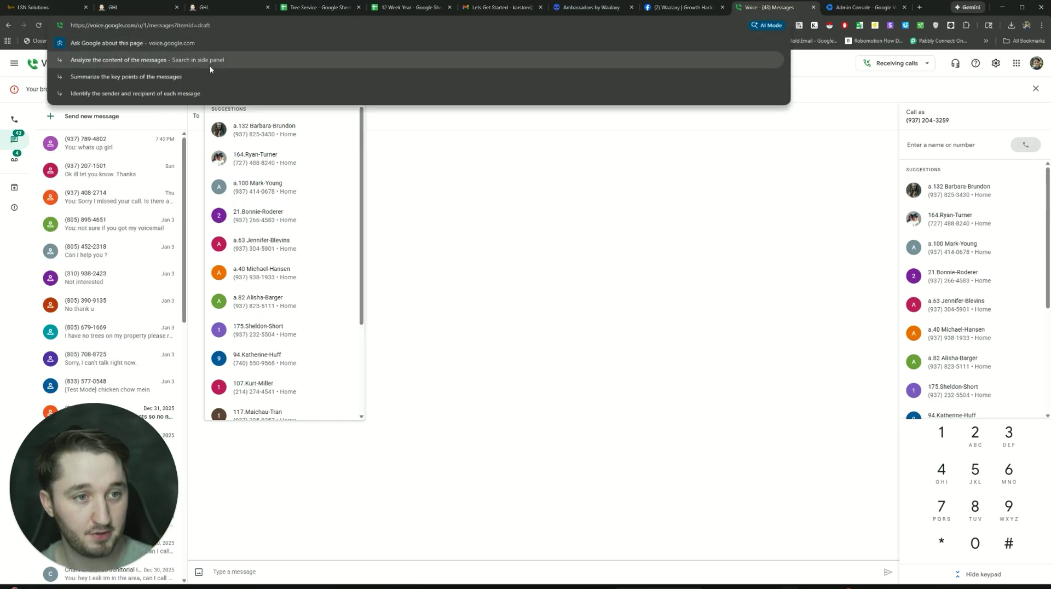
pyautogui.write('2')
pyautogui.press('Return')
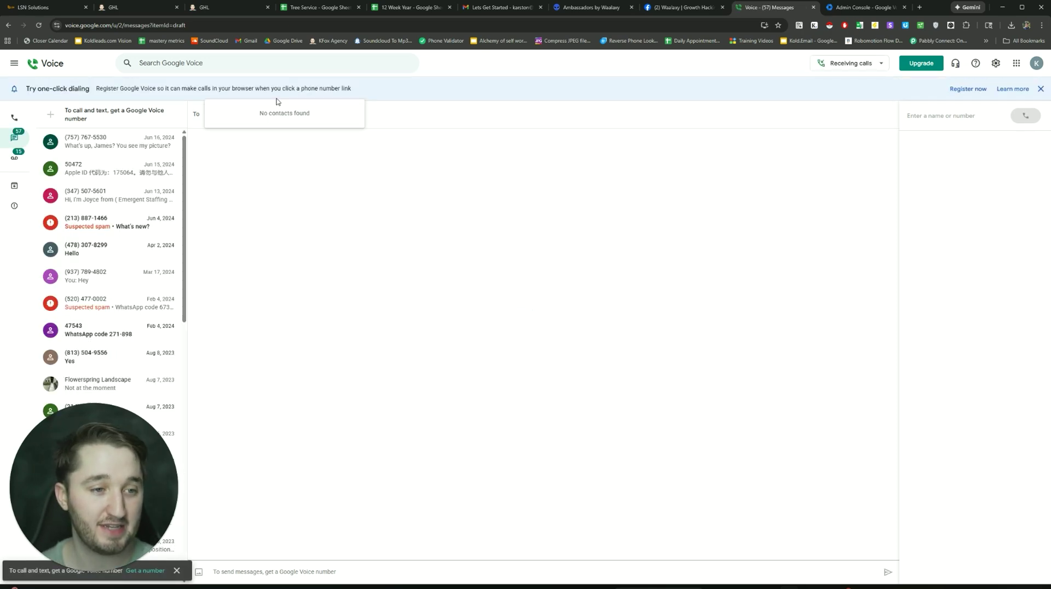
# - Review the signed-in Google accounts and load the Google Voice inbox at address index /u/3/
pyautogui.click(1036, 65)
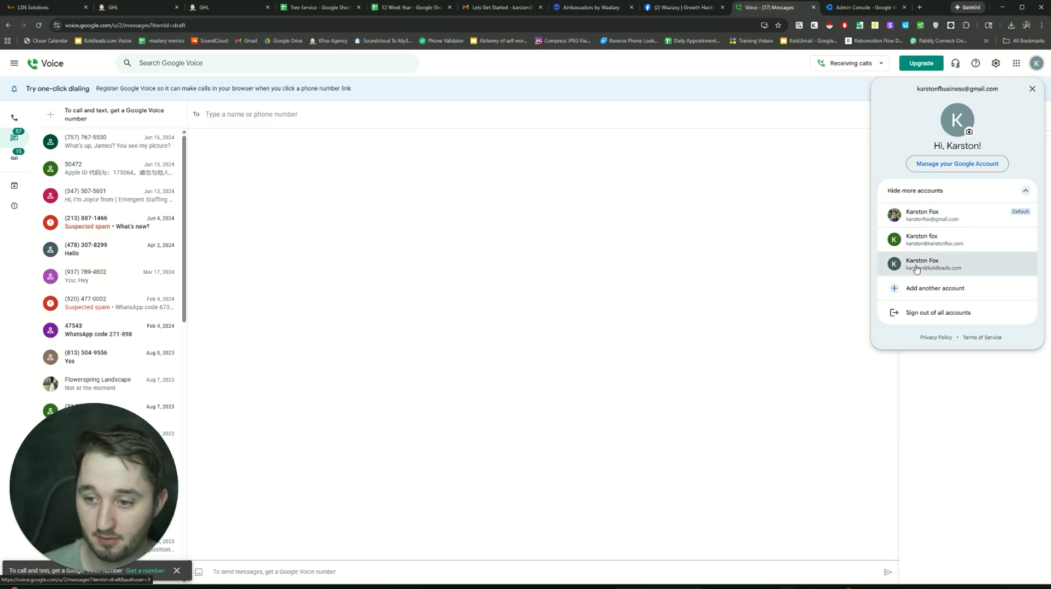
pyautogui.click(128, 26)
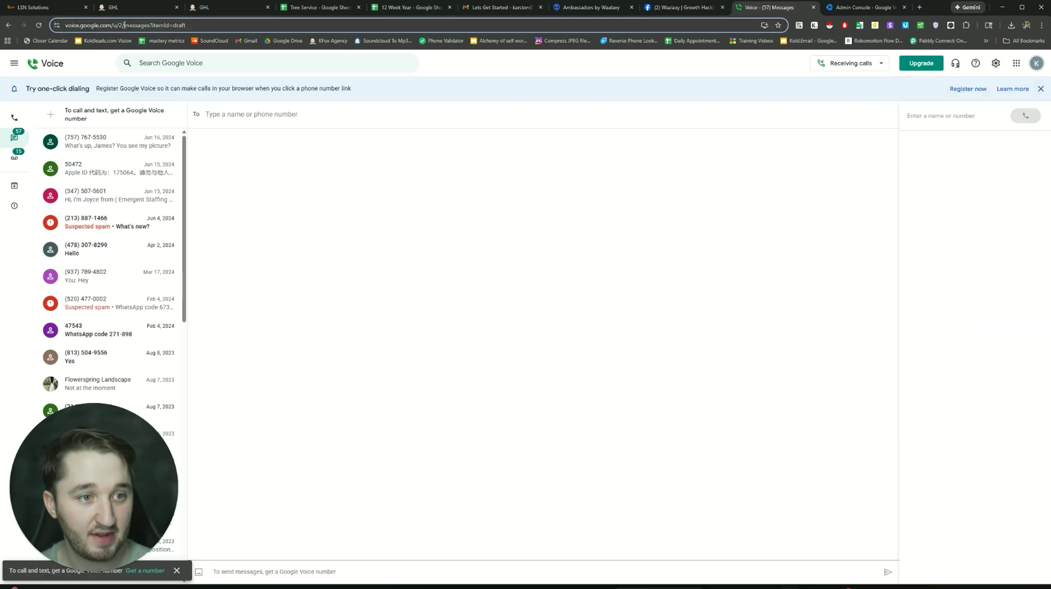
pyautogui.click(128, 25)
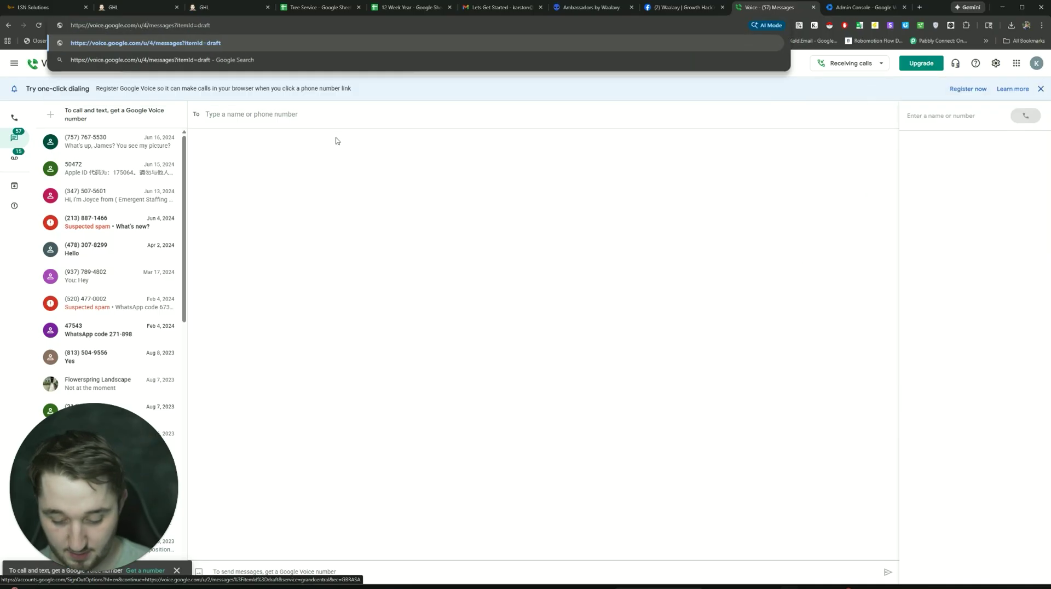
pyautogui.press('BackSpace')
pyautogui.write('3')
pyautogui.press('Return')
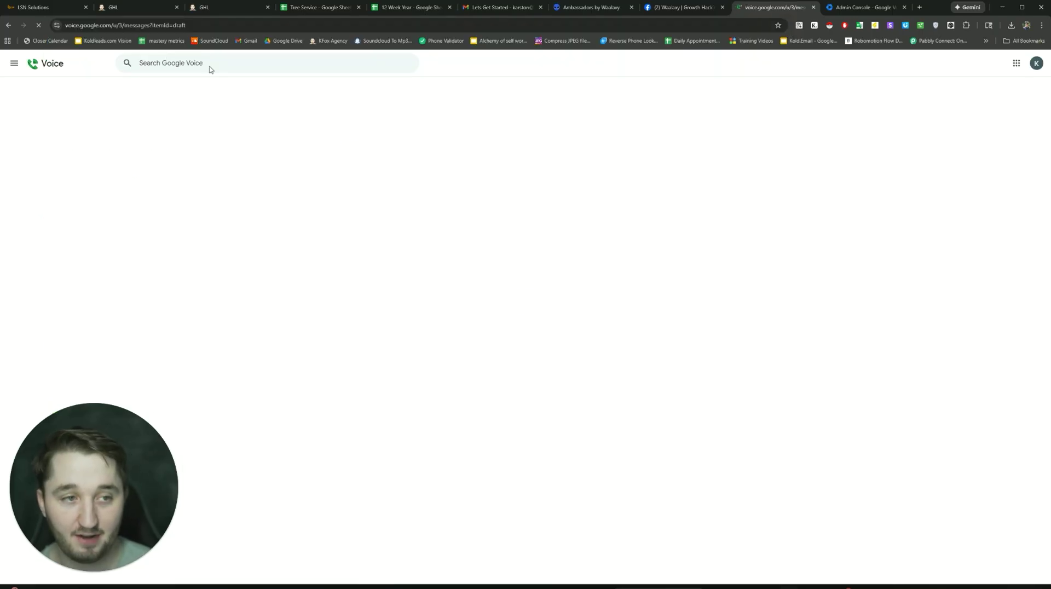
# - Try to load a further Google Voice account by changing the /u/ number in the address to 4
pyautogui.click(122, 26)
pyautogui.click(143, 26)
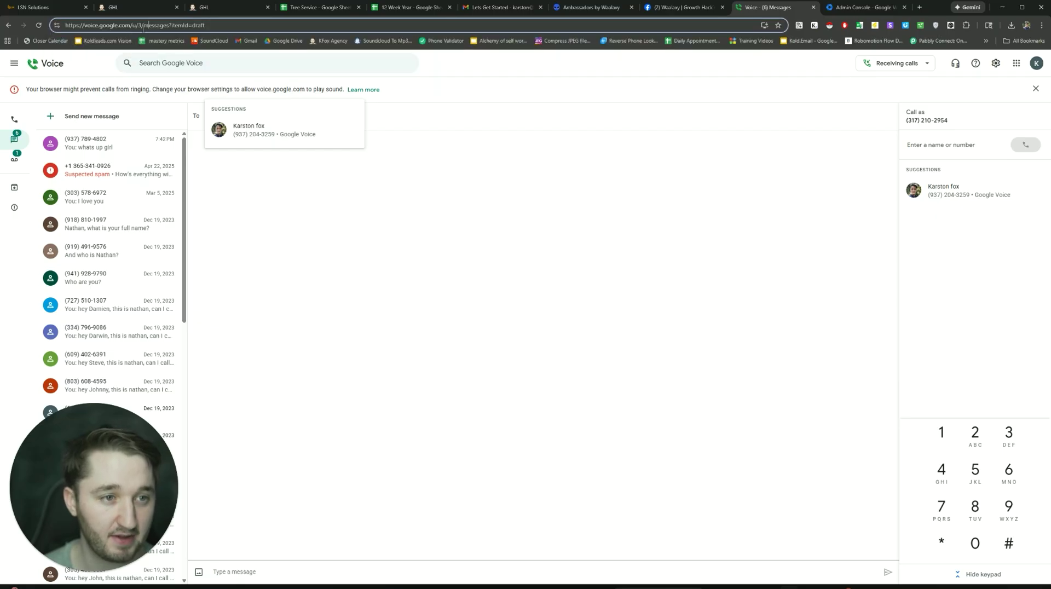
pyautogui.press('BackSpace')
pyautogui.write('4')
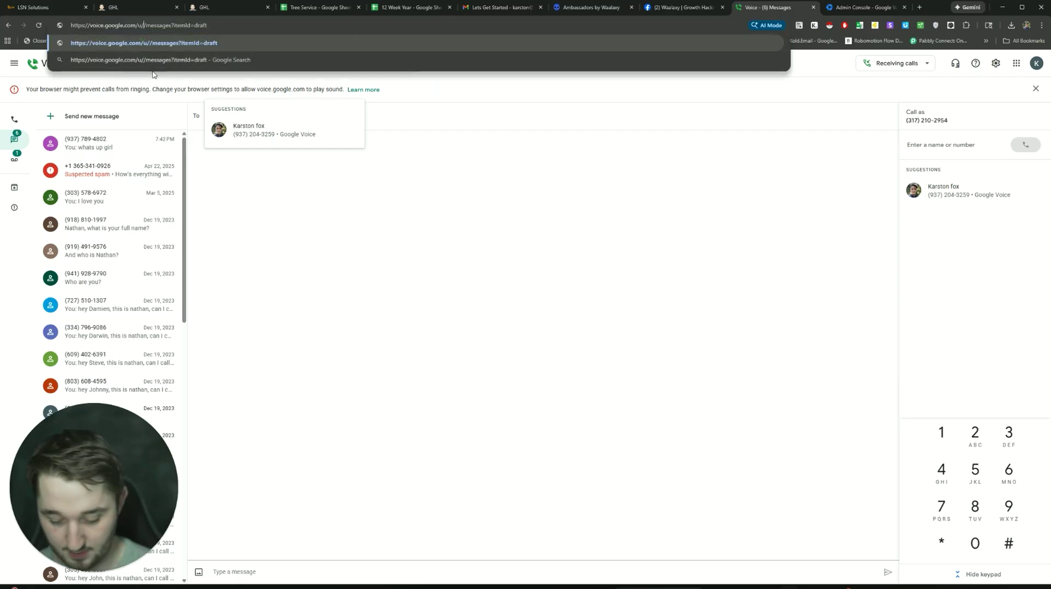
pyautogui.press('Return')
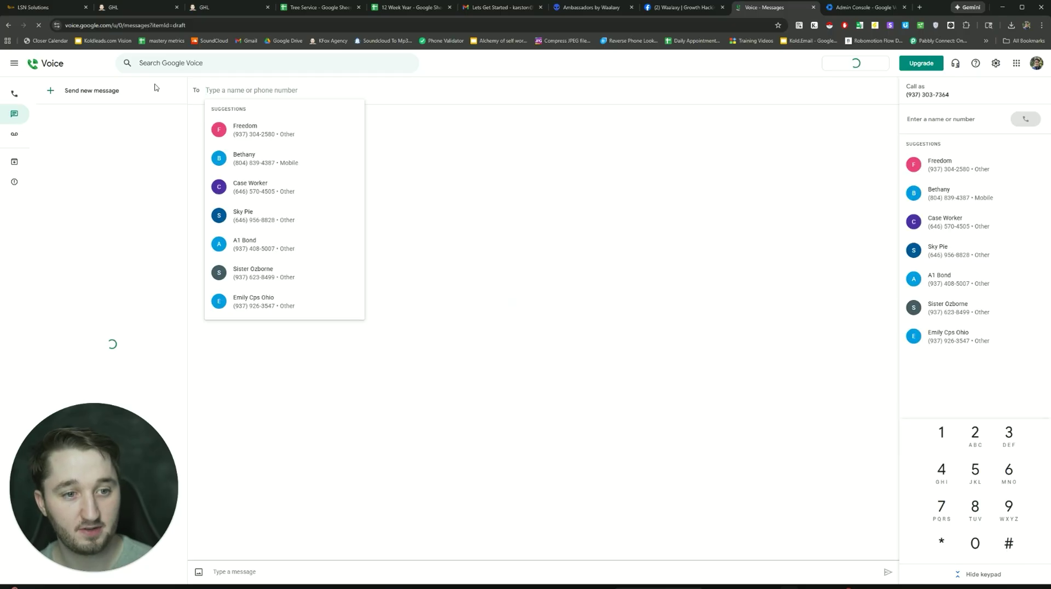
# - Leave the address unchanged and review the list of Google accounts signed in alongside the default one
pyautogui.click(119, 25)
pyautogui.click(119, 25)
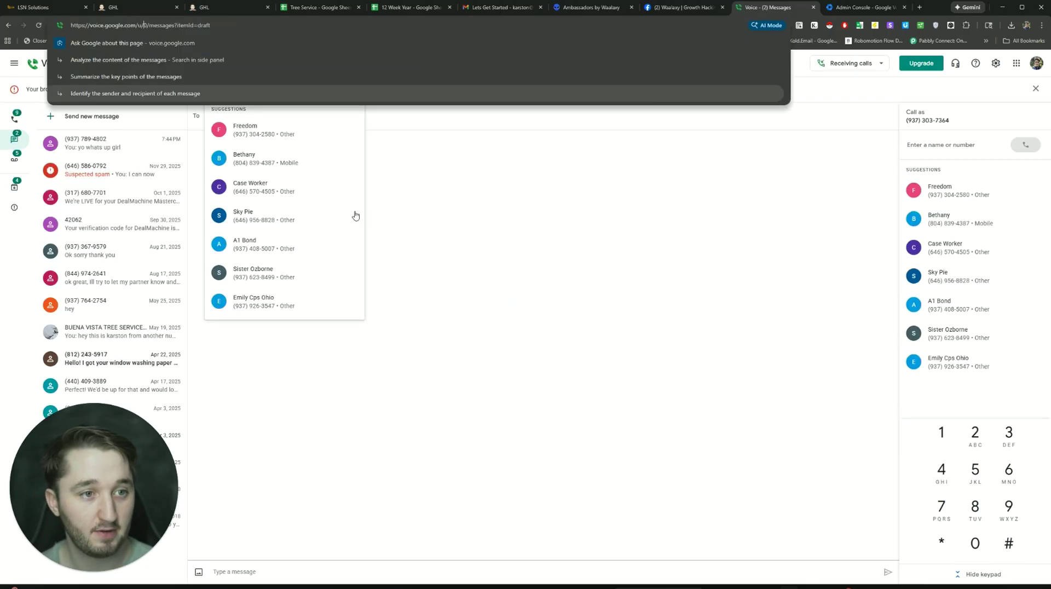
pyautogui.click(413, 206)
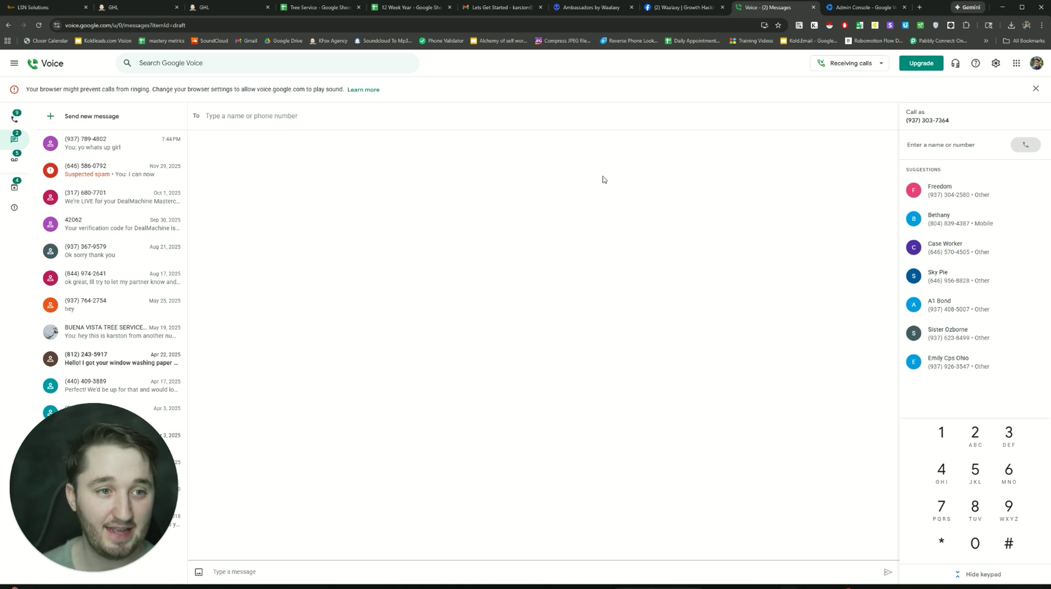
pyautogui.click(1035, 64)
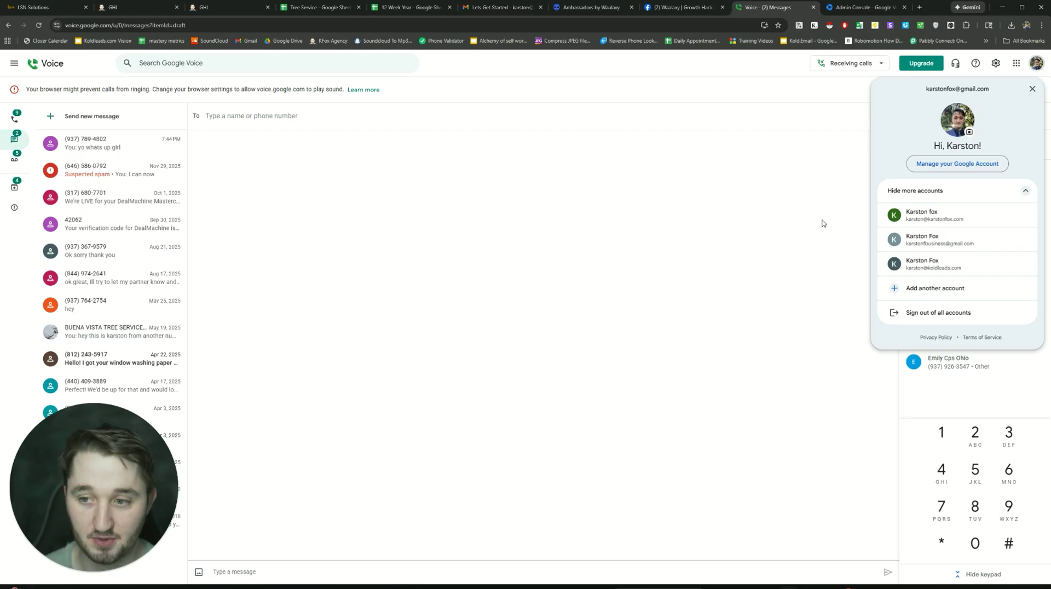
pyautogui.click(743, 260)
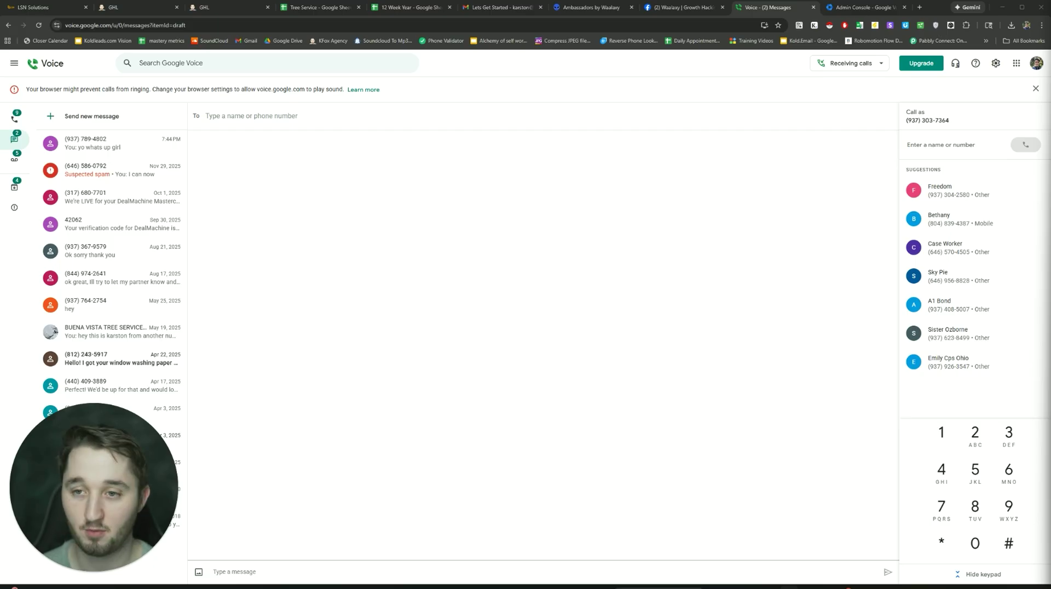
# - Load the "google voice" folder from Downloads as an unpacked extension in the browser's extension manager
pyautogui.click(966, 25)
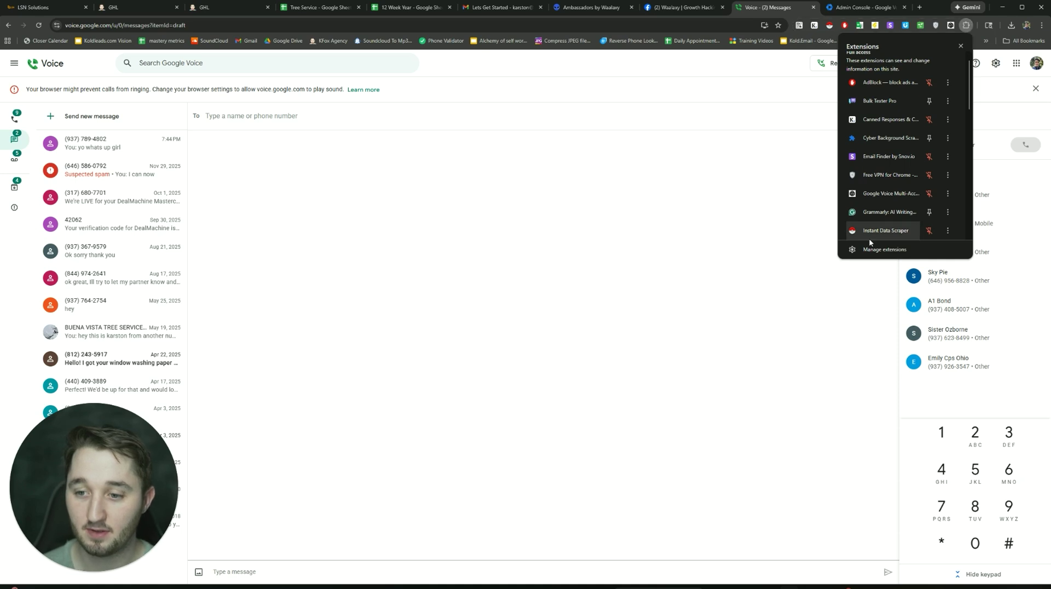
pyautogui.click(882, 250)
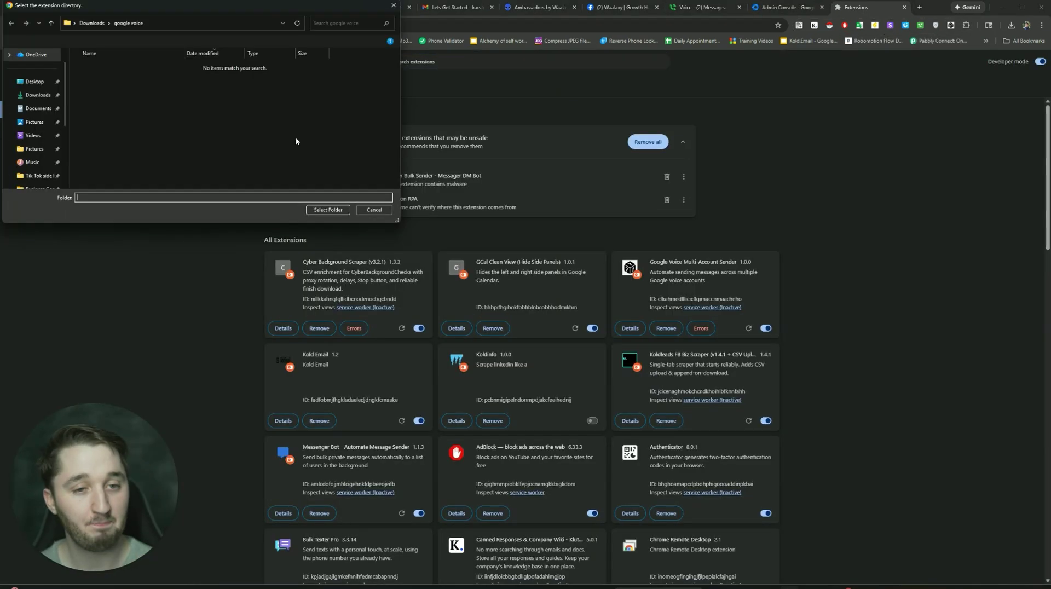
pyautogui.click(92, 23)
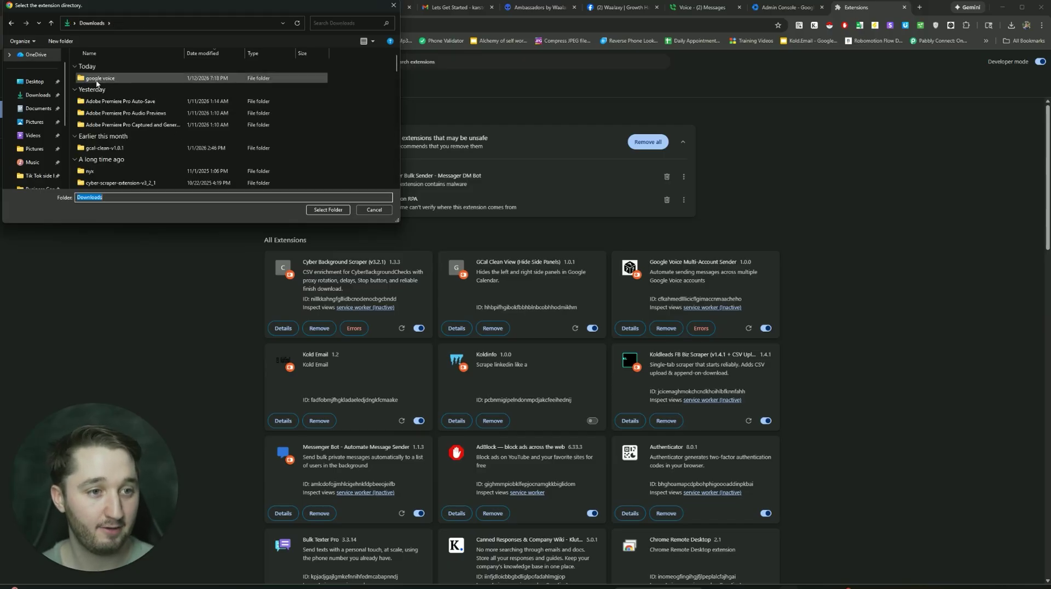
pyautogui.click(98, 79)
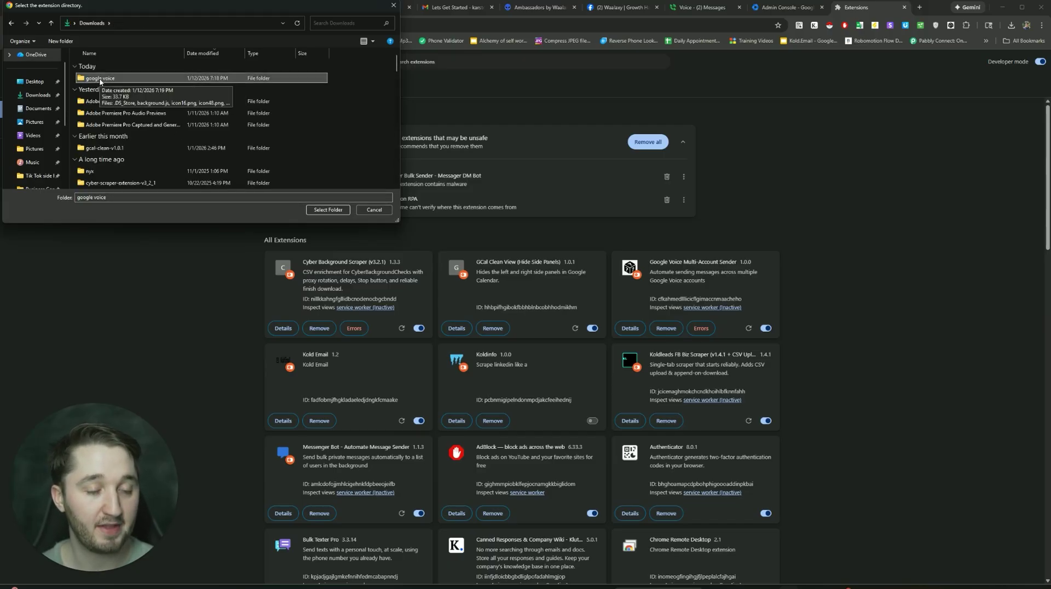
pyautogui.click(323, 210)
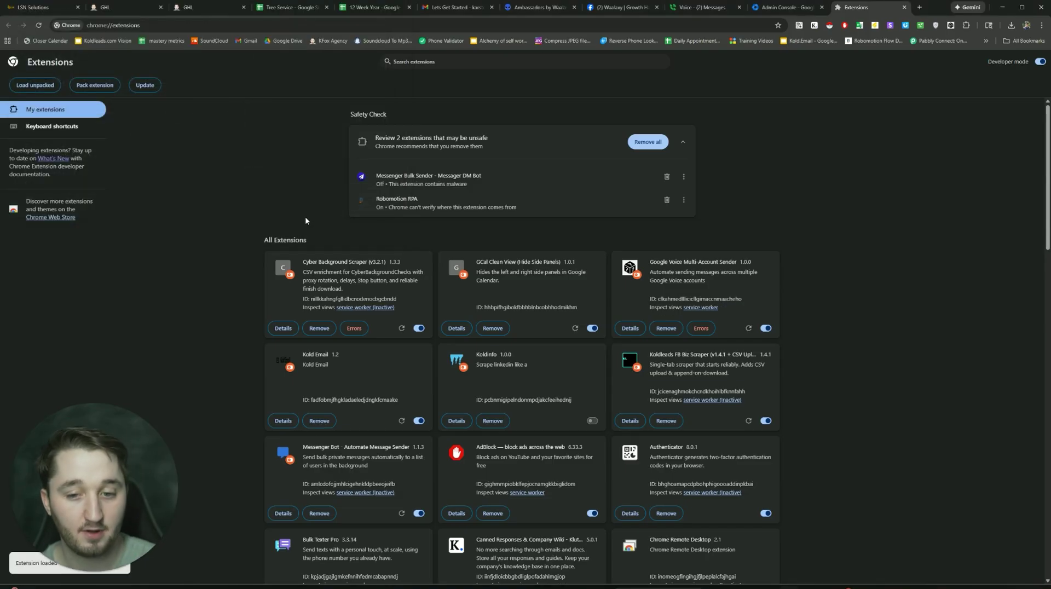
# - Open the Google Voice Multi-Account Sender extension and set its number of accounts to 4
pyautogui.tripleClick(697, 262)
pyautogui.doubleClick(693, 261)
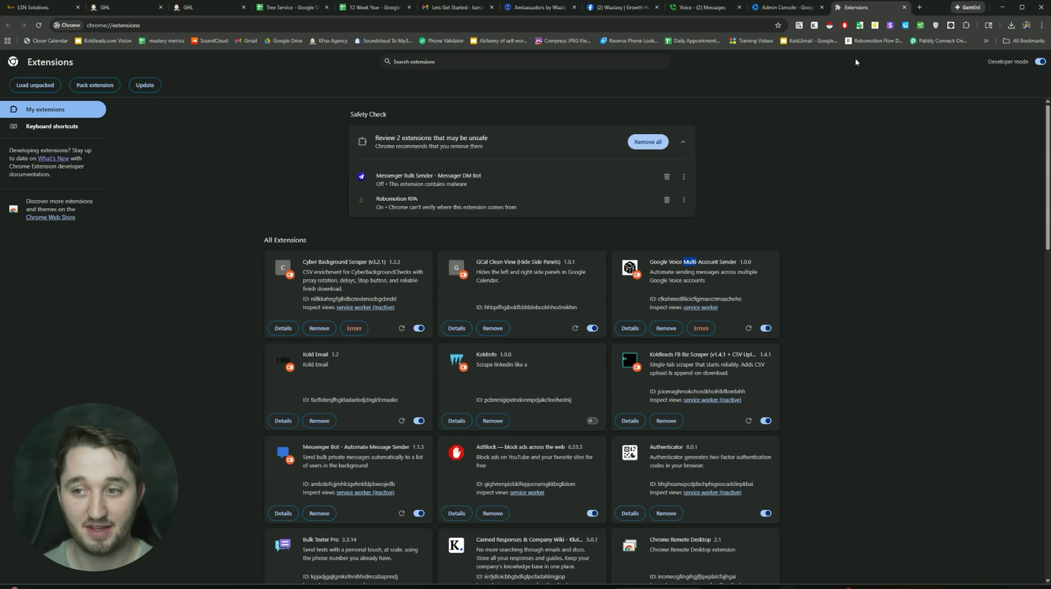
pyautogui.click(951, 25)
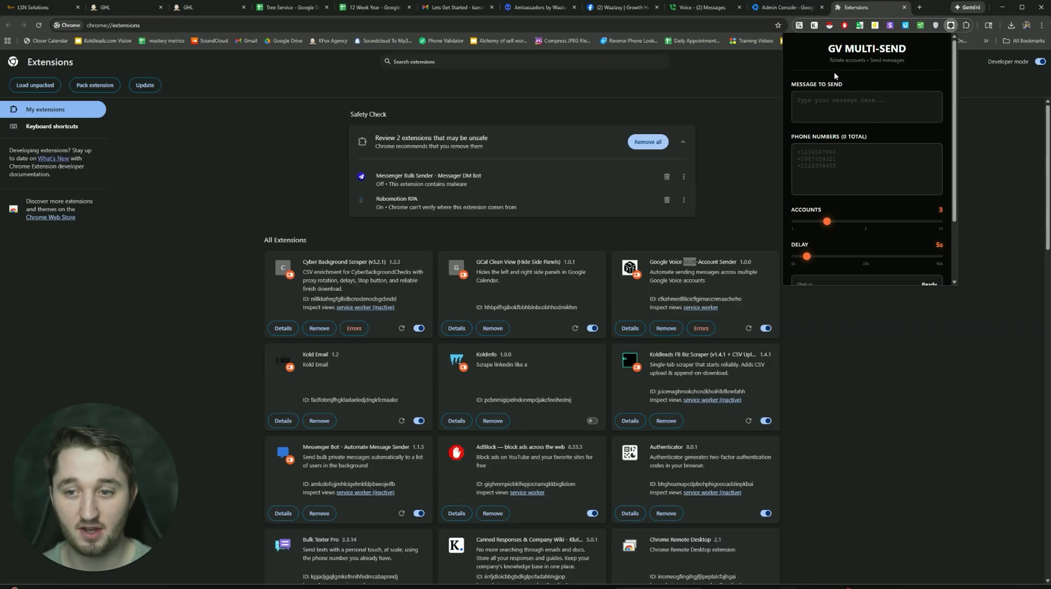
pyautogui.scroll(-3, 854, 164)
pyautogui.click(849, 144)
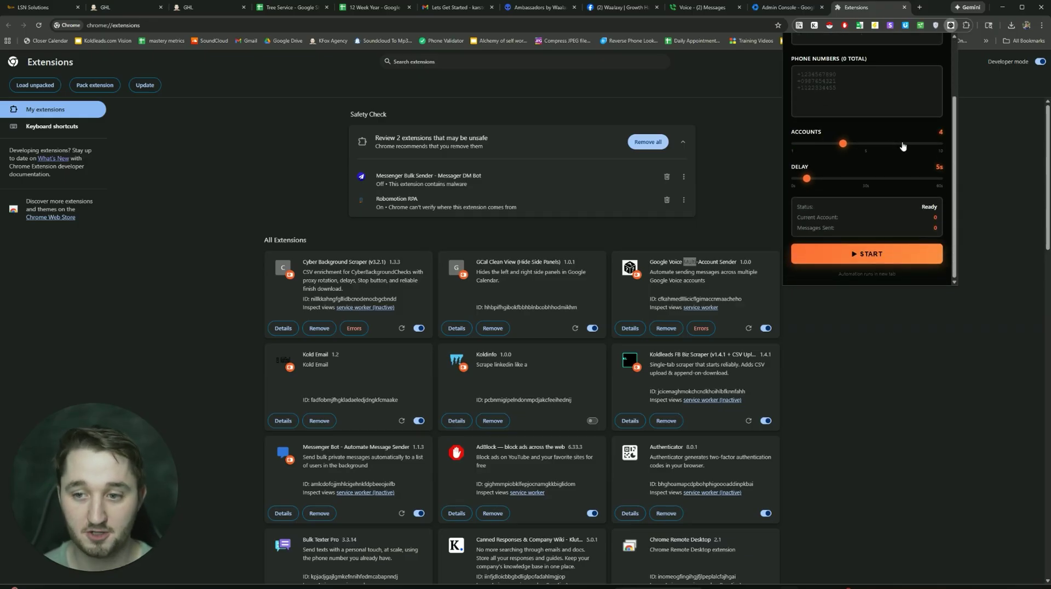
# - Set the number of accounts to 5 and try out the message field with placeholder text, clearing it again
pyautogui.click(859, 144)
pyautogui.scroll(3, 843, 165)
pyautogui.write('asfasdfasda')
pyautogui.doubleClick(819, 100)
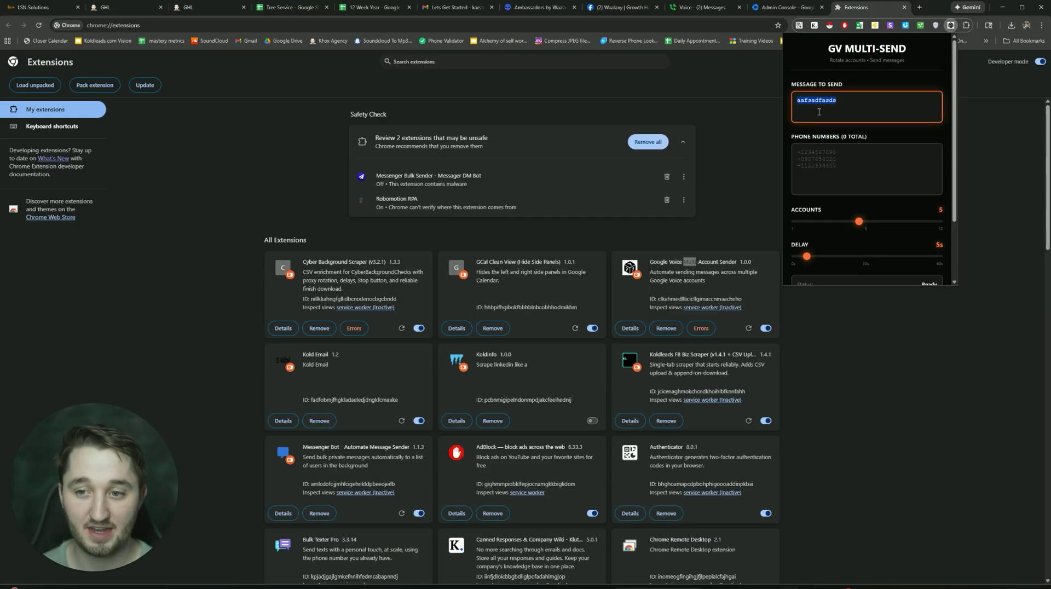
pyautogui.press('BackSpace')
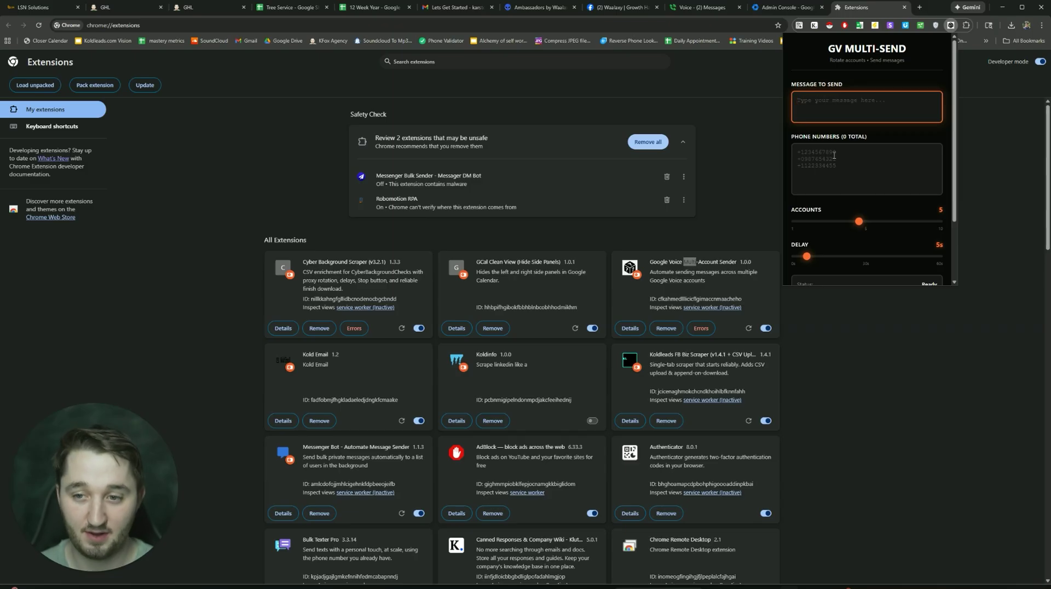
# - Draft a message in the extension that introduces the sender by name and ends with "I love you"
pyautogui.scroll(-3, 834, 155)
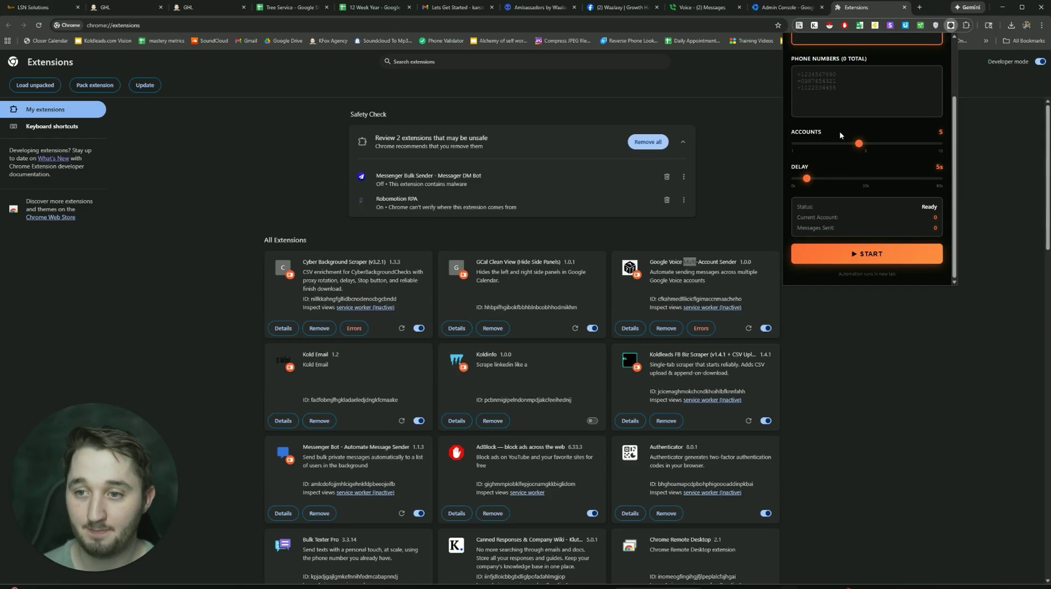
pyautogui.scroll(2, 840, 129)
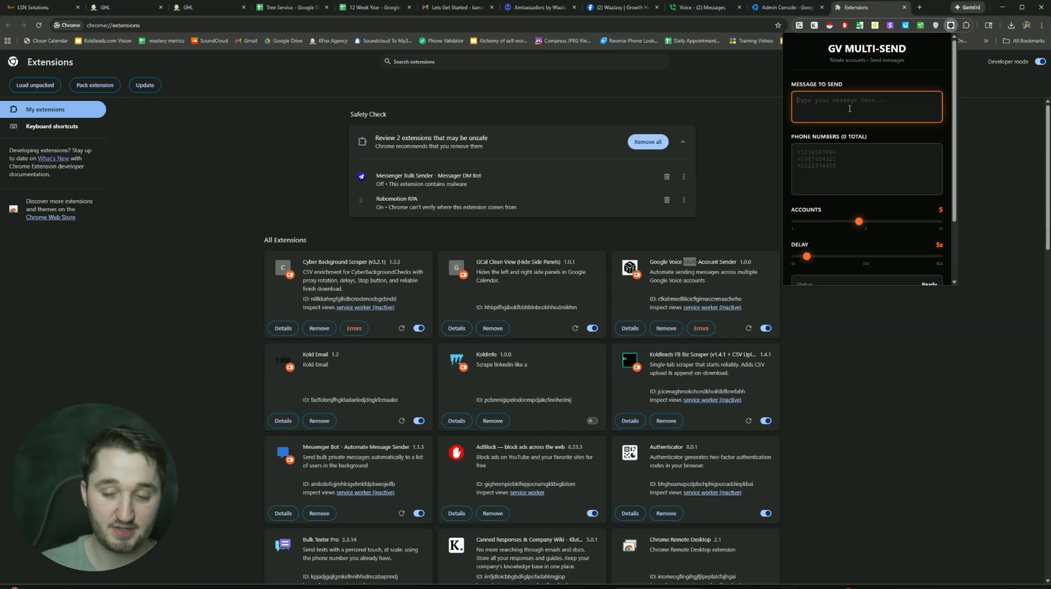
pyautogui.write('hey this')
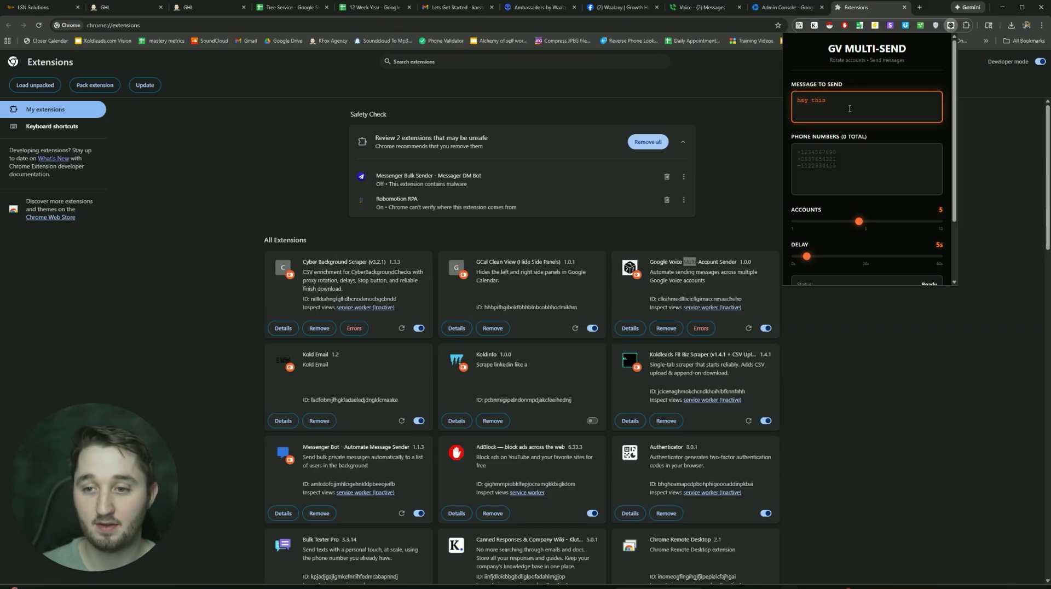
pyautogui.write(' is karston fox')
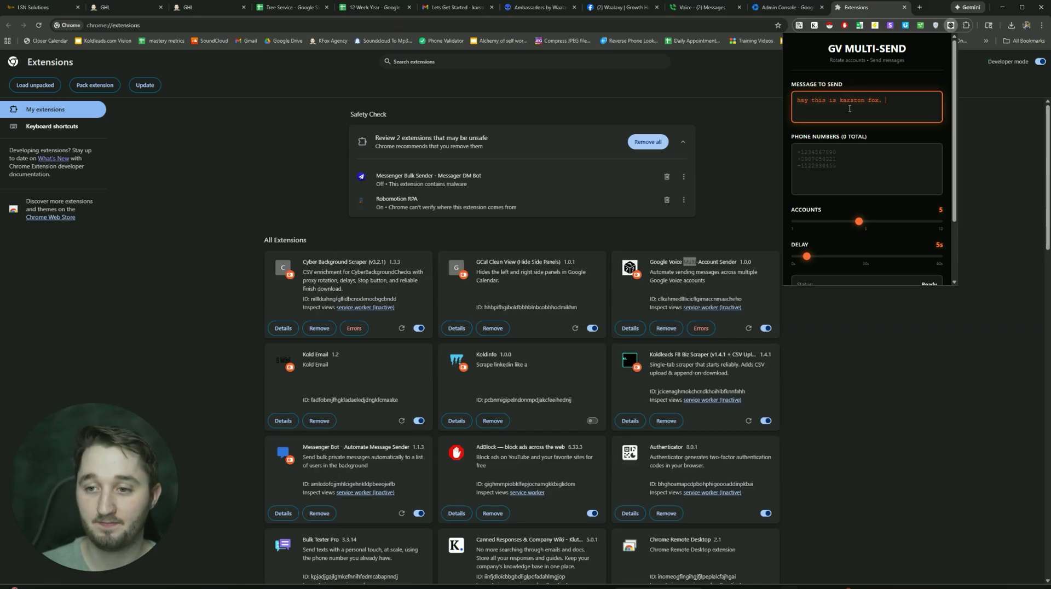
pyautogui.write('. I love you')
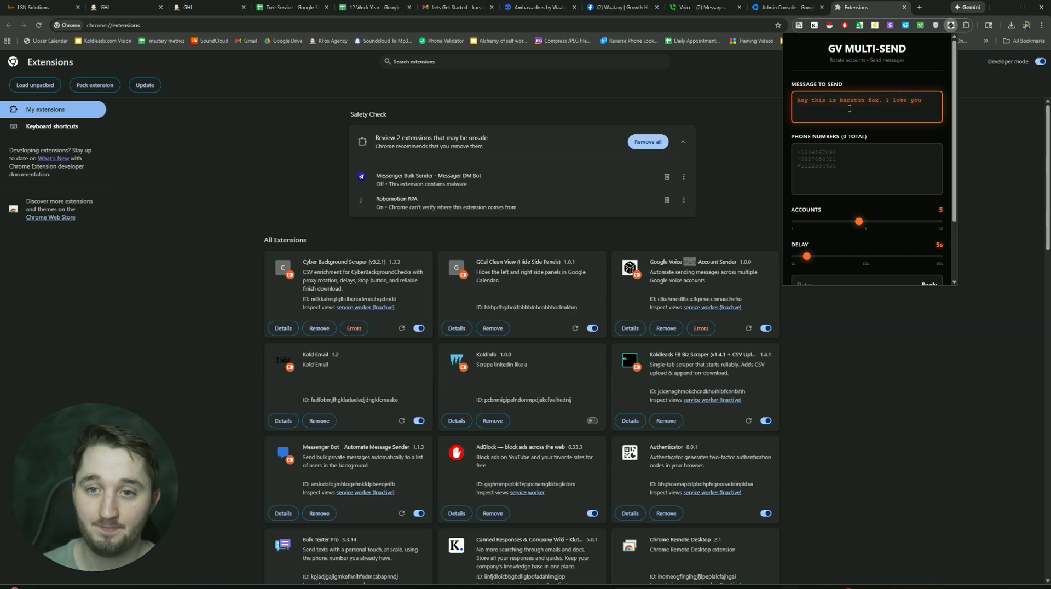
pyautogui.hotkey('ctrl', 'a')
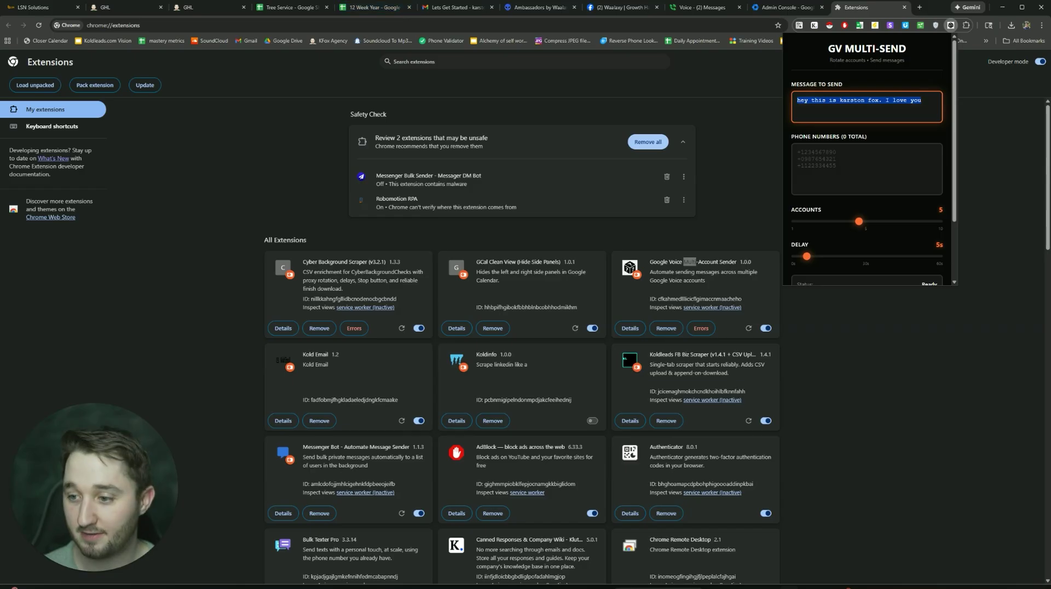
# - Copy the phone numbers in cells T115:T121 of the 12 Week Year spreadsheet
pyautogui.click(375, 7)
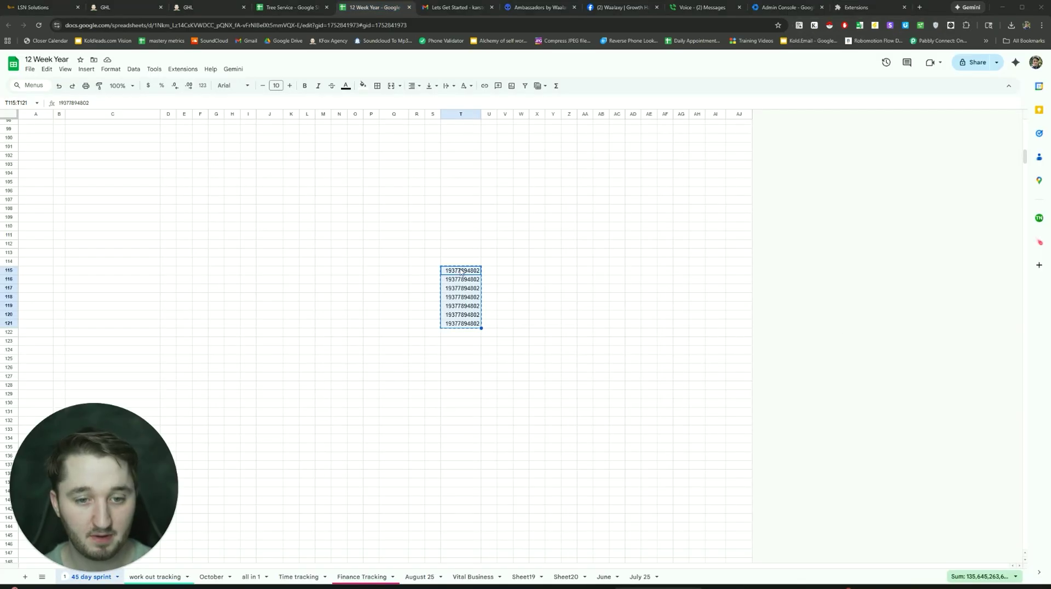
pyautogui.moveTo(461, 271); pyautogui.dragTo(454, 326)
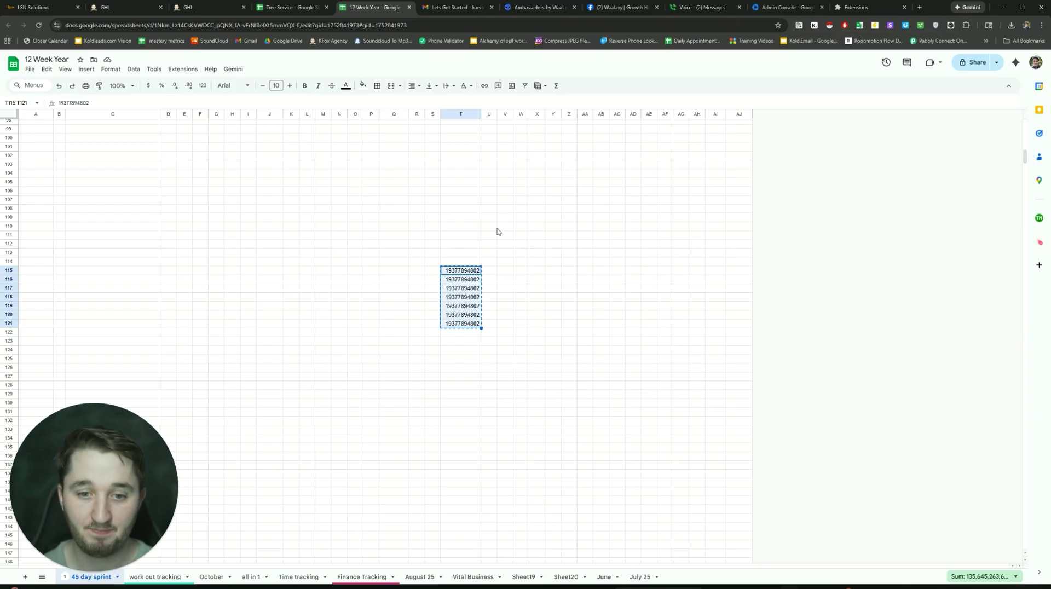
pyautogui.click(436, 273)
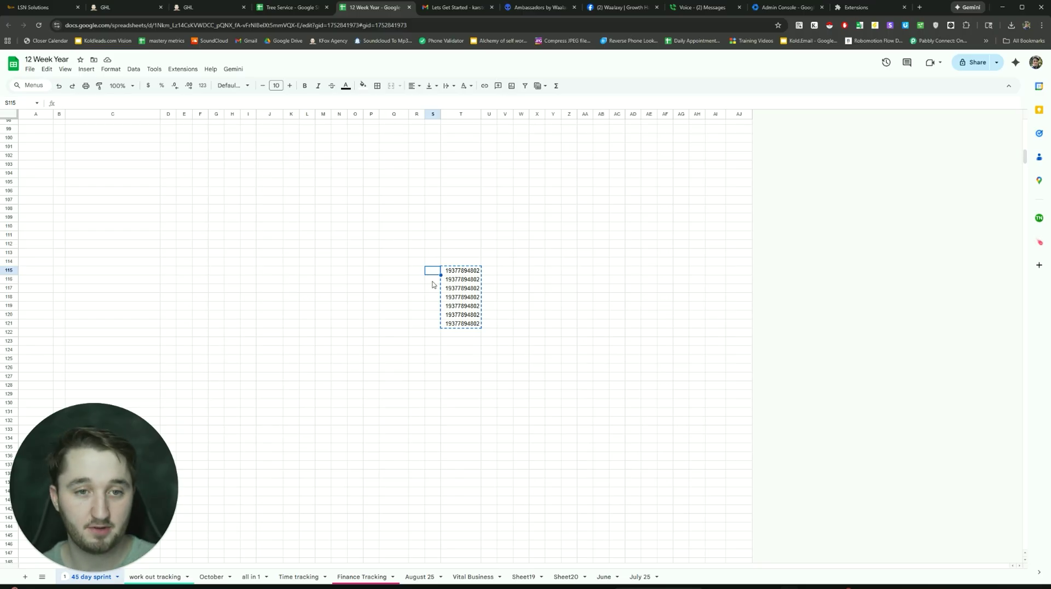
pyautogui.moveTo(467, 270); pyautogui.dragTo(456, 323)
pyautogui.hotkey('ctrl', 'c')
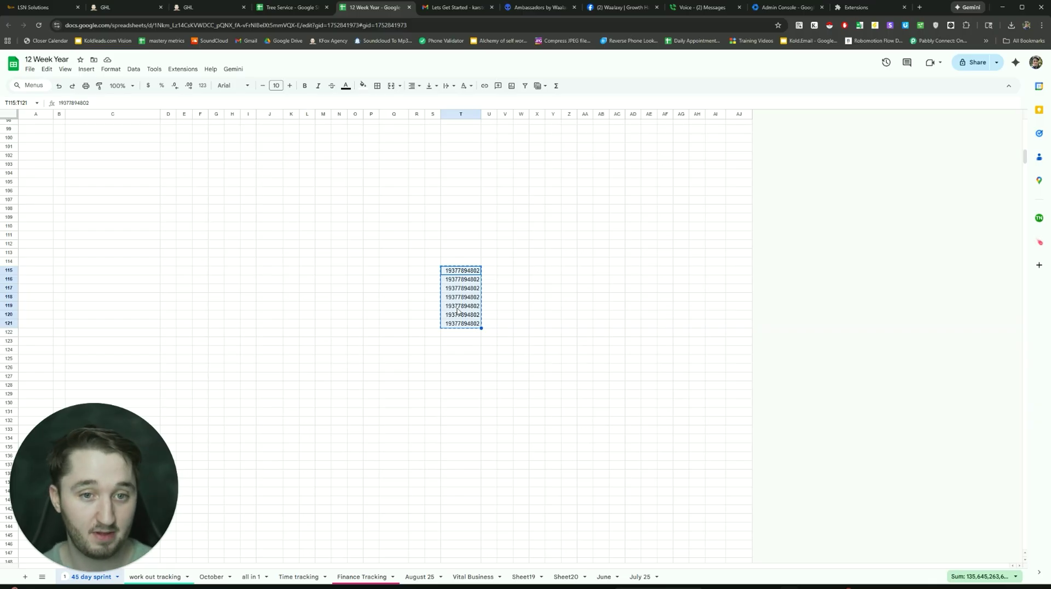
# - Look through the installed extensions and view the Koldleads FB Biz Scraper popup, then close it
pyautogui.click(950, 26)
pyautogui.click(824, 111)
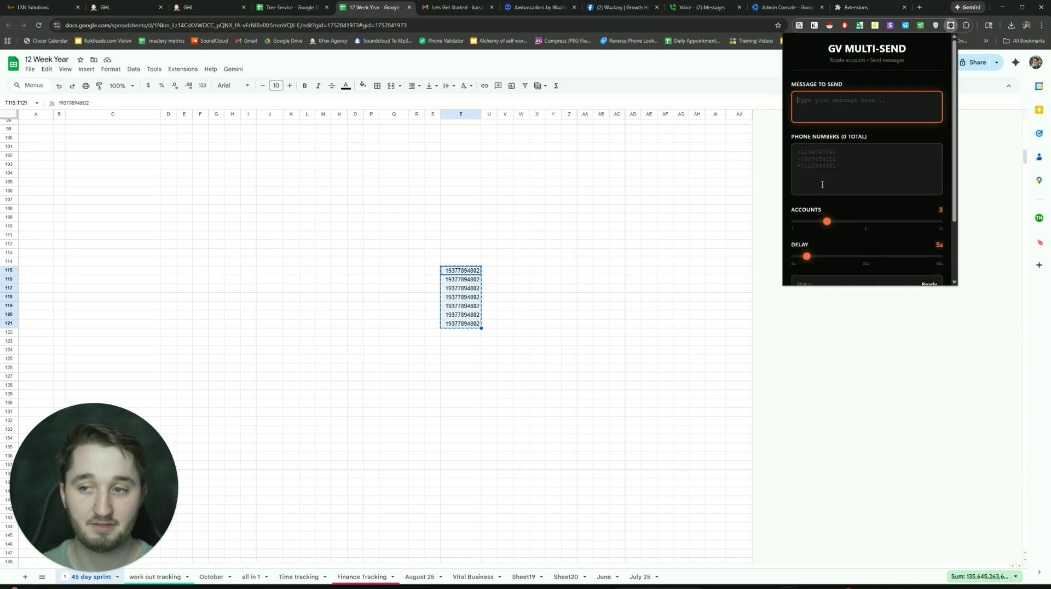
pyautogui.click(966, 25)
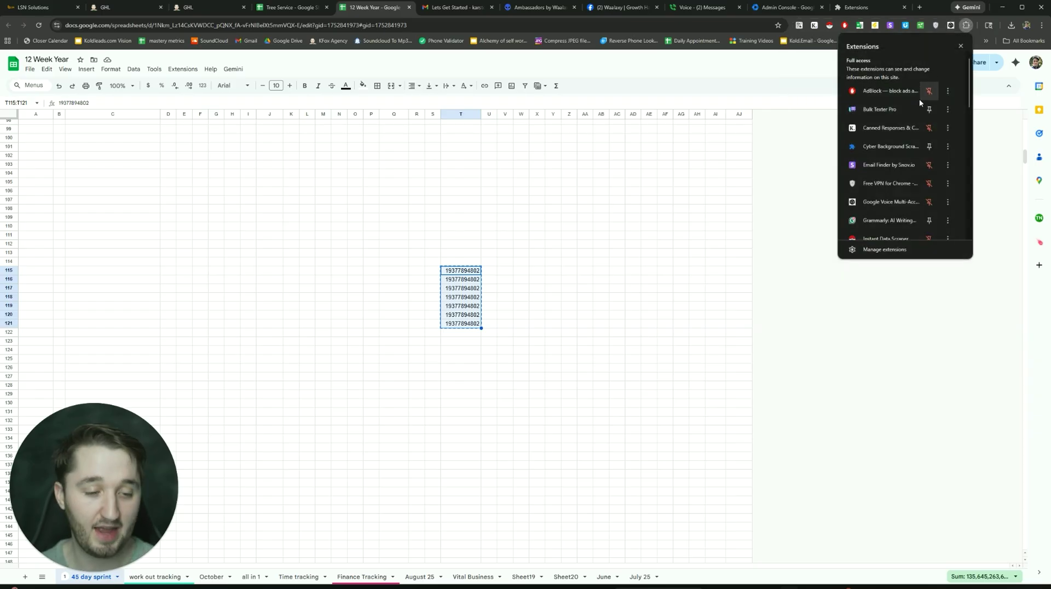
pyautogui.scroll(-1, 894, 175)
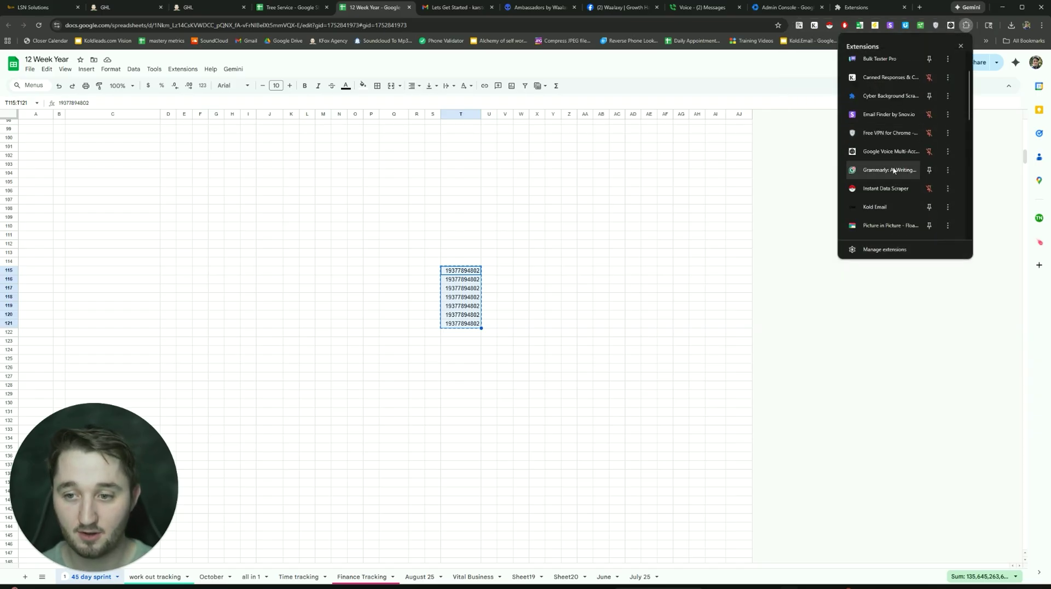
pyautogui.scroll(-3, 893, 170)
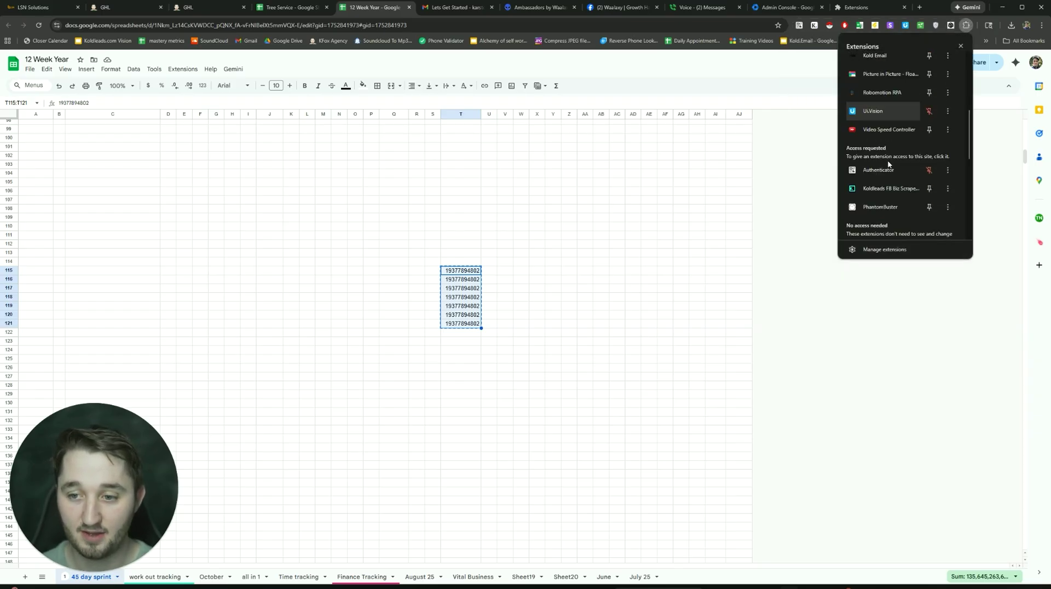
pyautogui.scroll(-2, 889, 161)
pyautogui.click(893, 139)
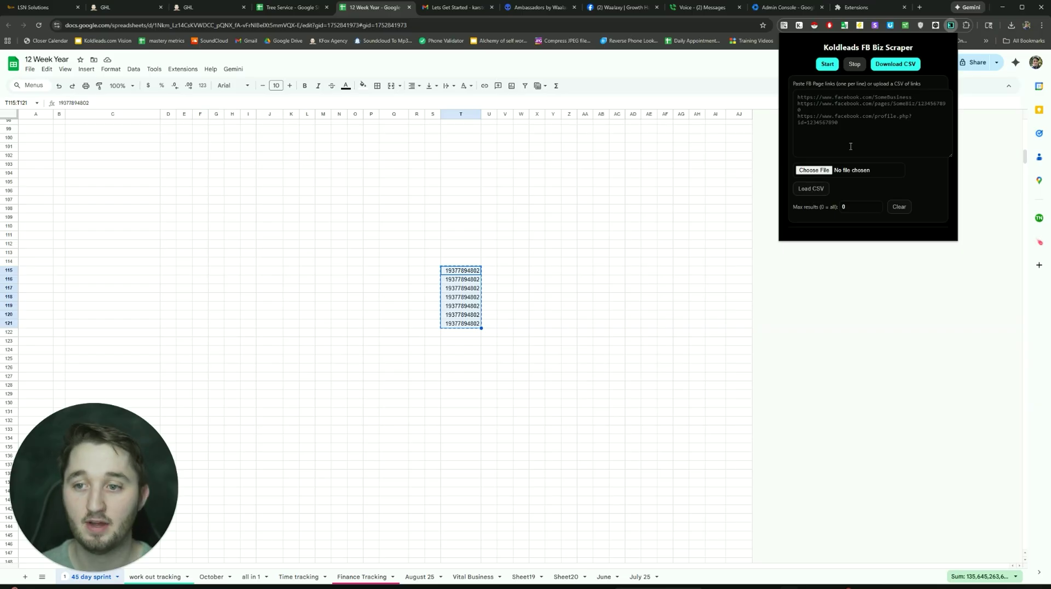
pyautogui.click(951, 25)
# - In the GV Multi-Send extension, enter the message "hey this is" plus the sender's first name and paste the copied phone numbers as recipients
pyautogui.click(951, 25)
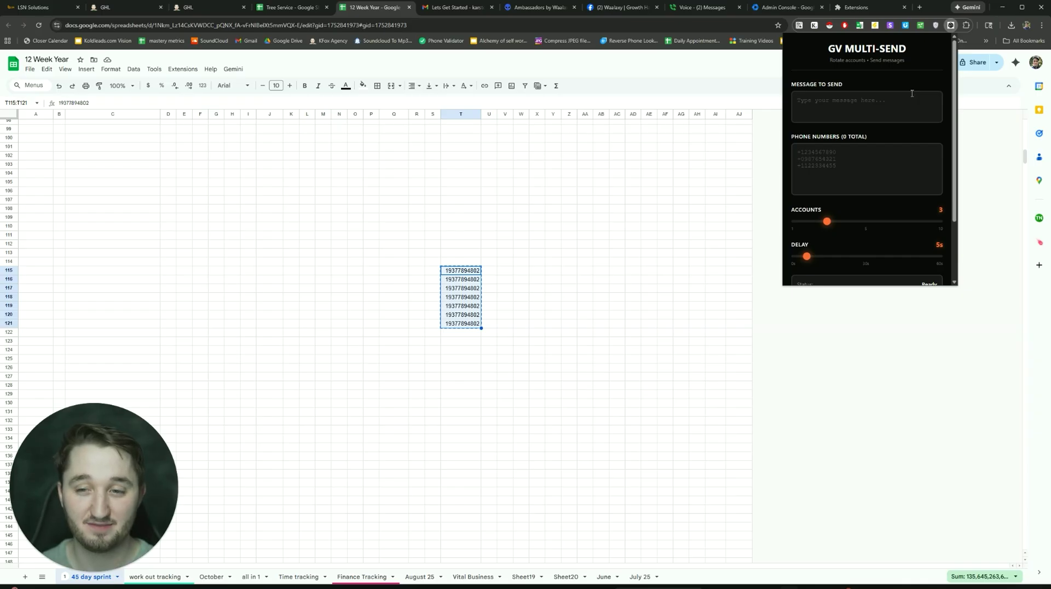
pyautogui.click(833, 112)
pyautogui.write('hey this is karston')
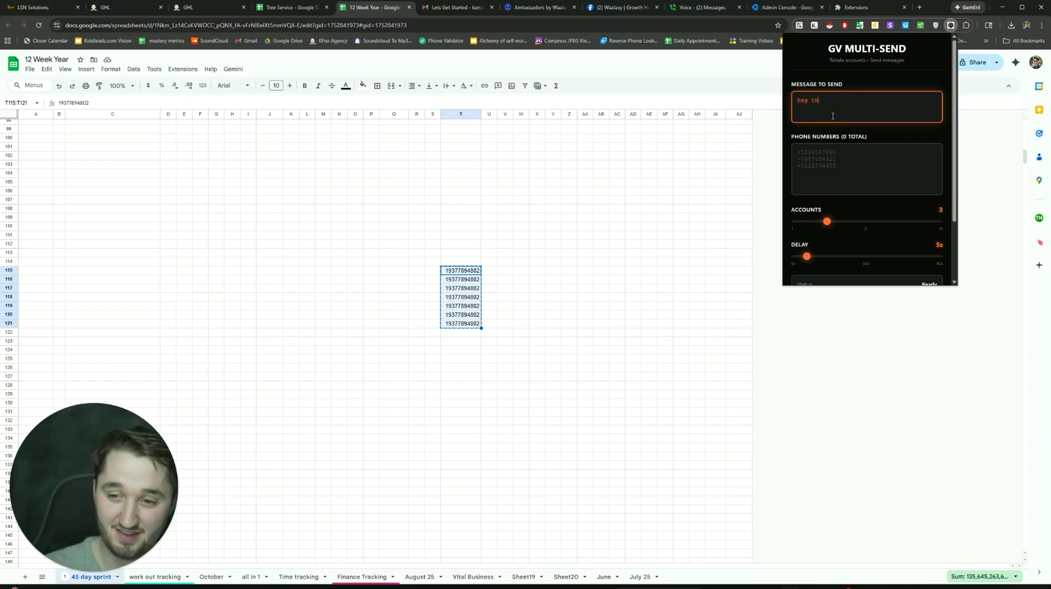
pyautogui.click(856, 164)
pyautogui.hotkey('ctrl', 'v')
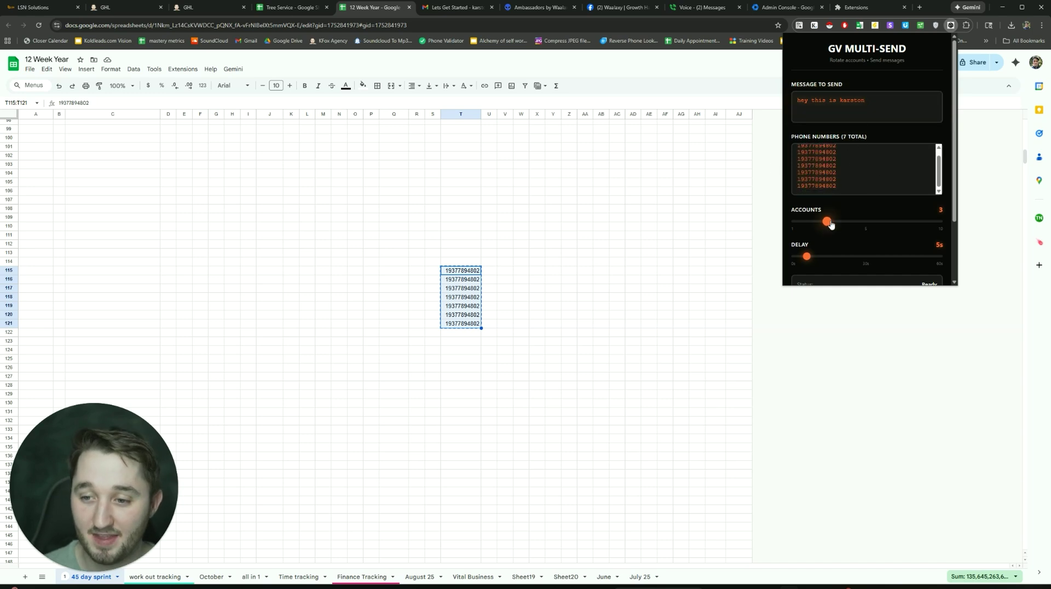
# - Start the bulk send with 4 accounts and a 5-second delay, and follow it in the newly opened Voice tab
pyautogui.click(848, 223)
pyautogui.scroll(-2, 810, 258)
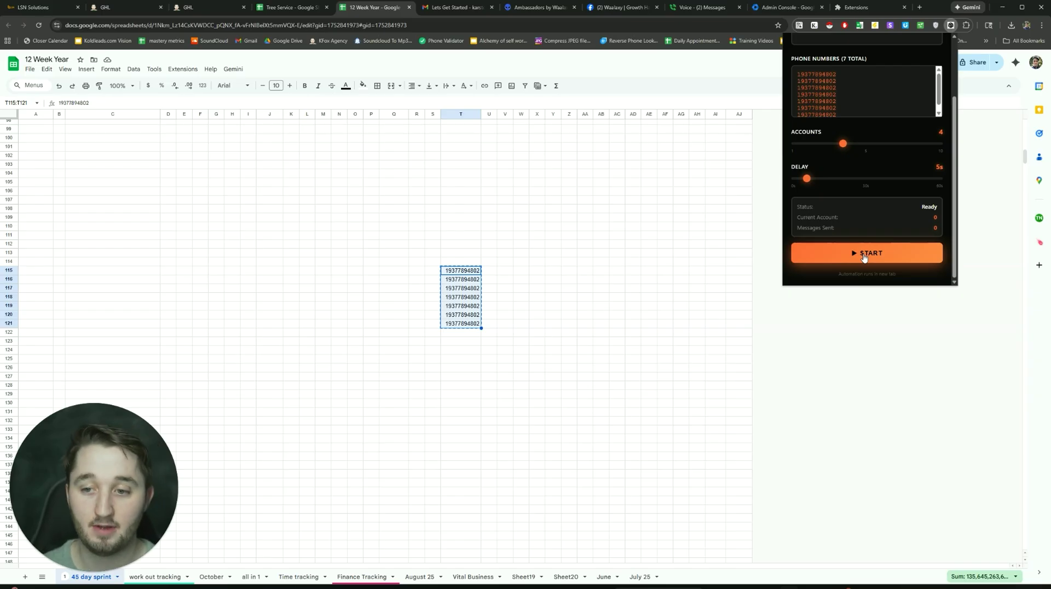
pyautogui.moveTo(806, 179); pyautogui.dragTo(890, 178)
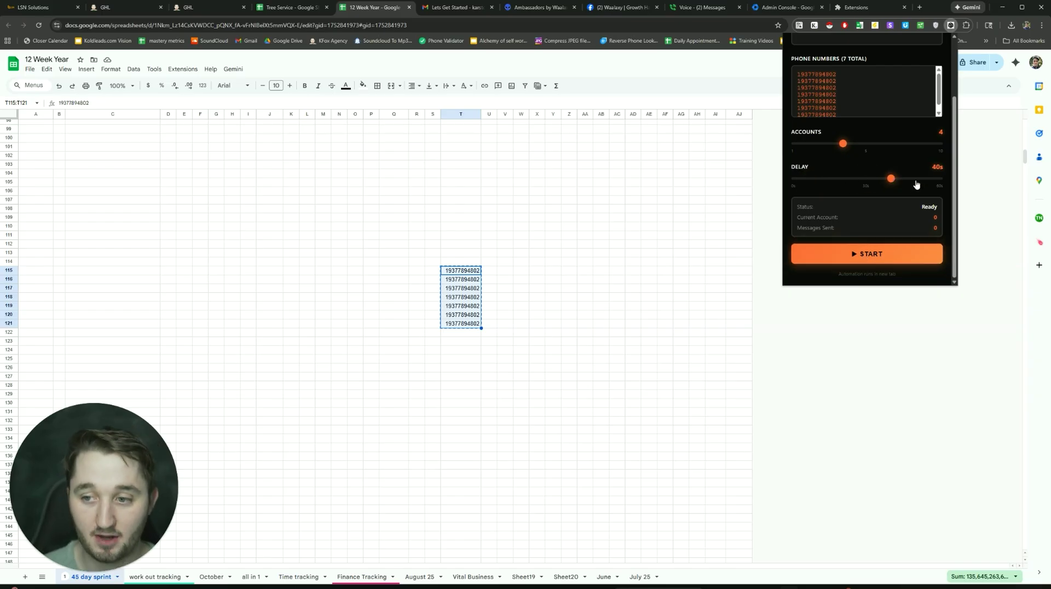
pyautogui.click(808, 179)
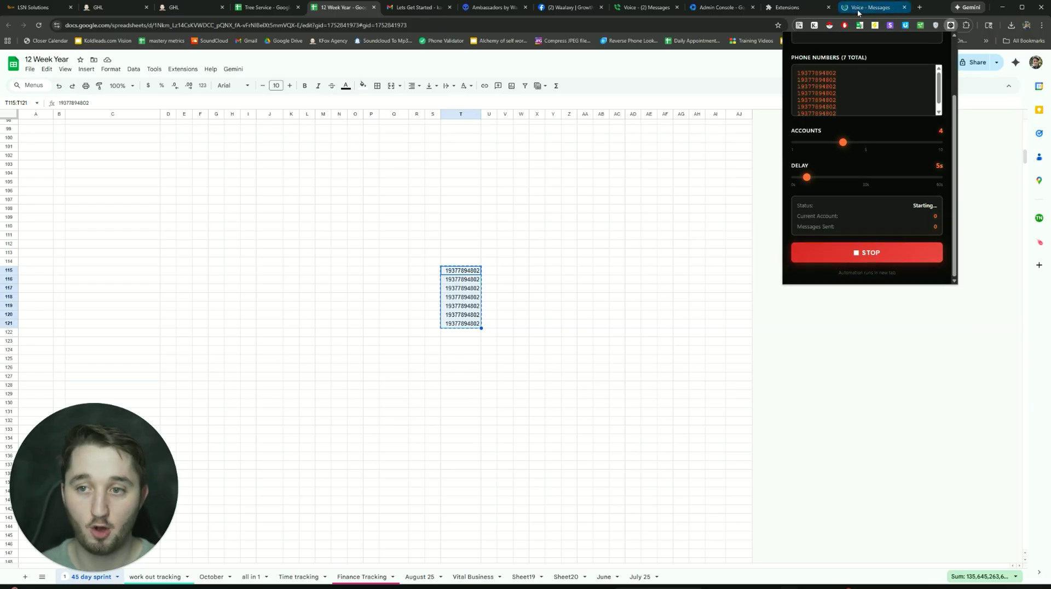
pyautogui.click(857, 12)
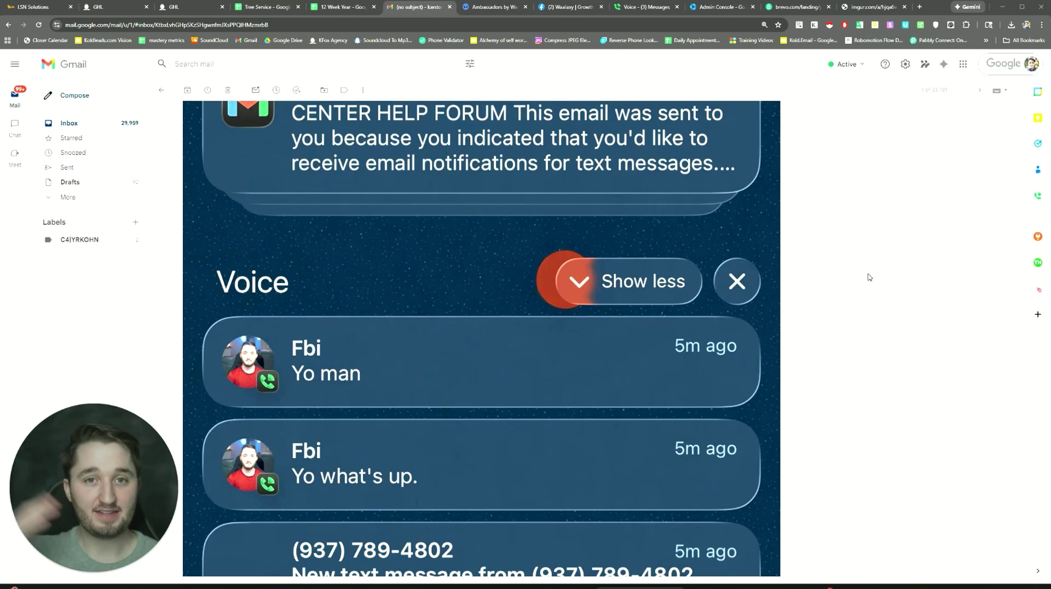
# - Examine the phone notification screenshot in the open Gmail message and glance at the Brevo page
pyautogui.scroll(-2, 527, 321)
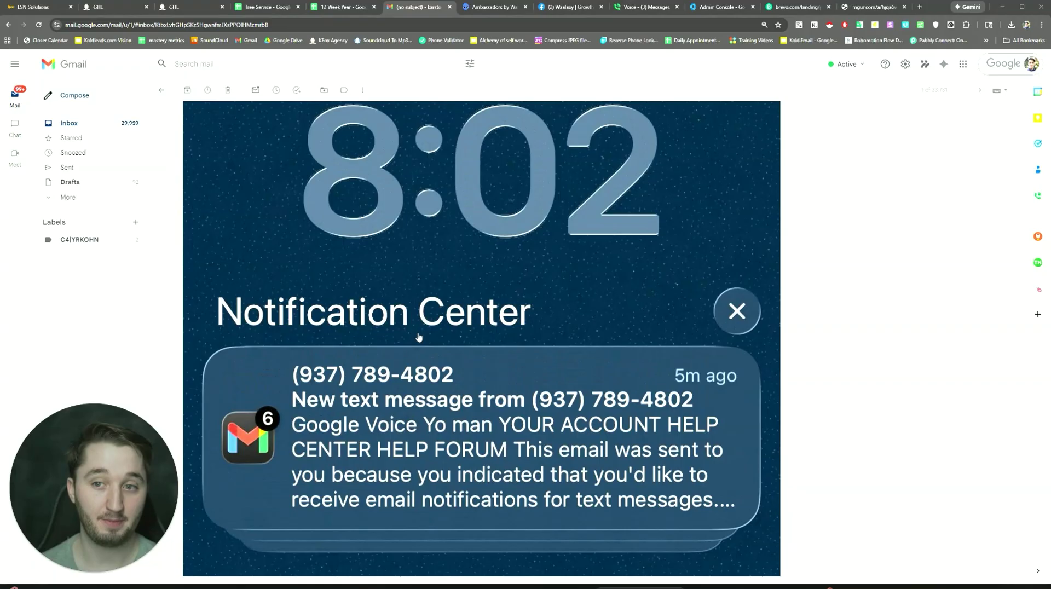
pyautogui.click(788, 7)
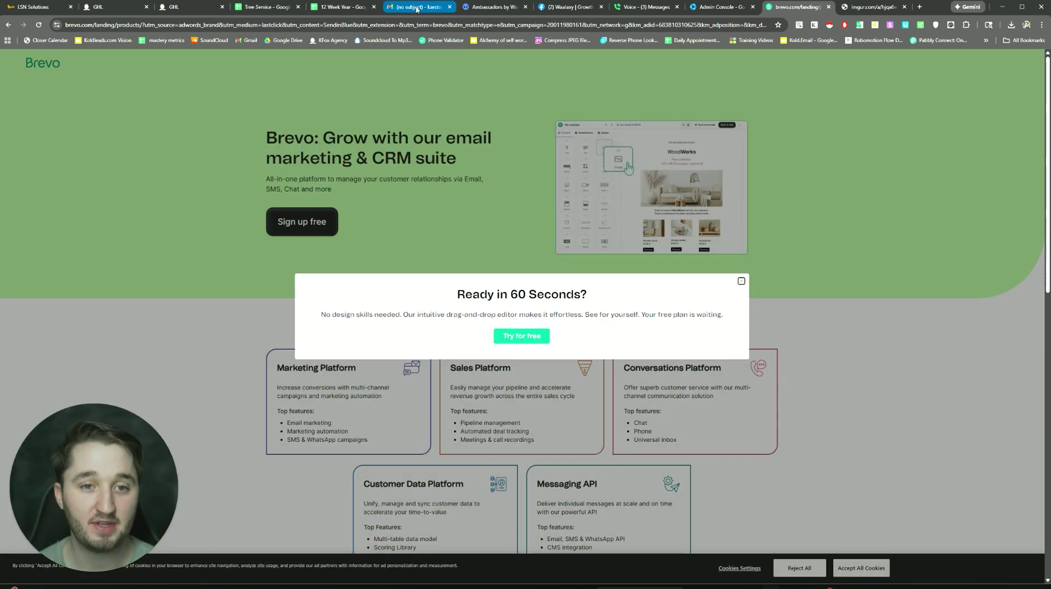
pyautogui.click(416, 8)
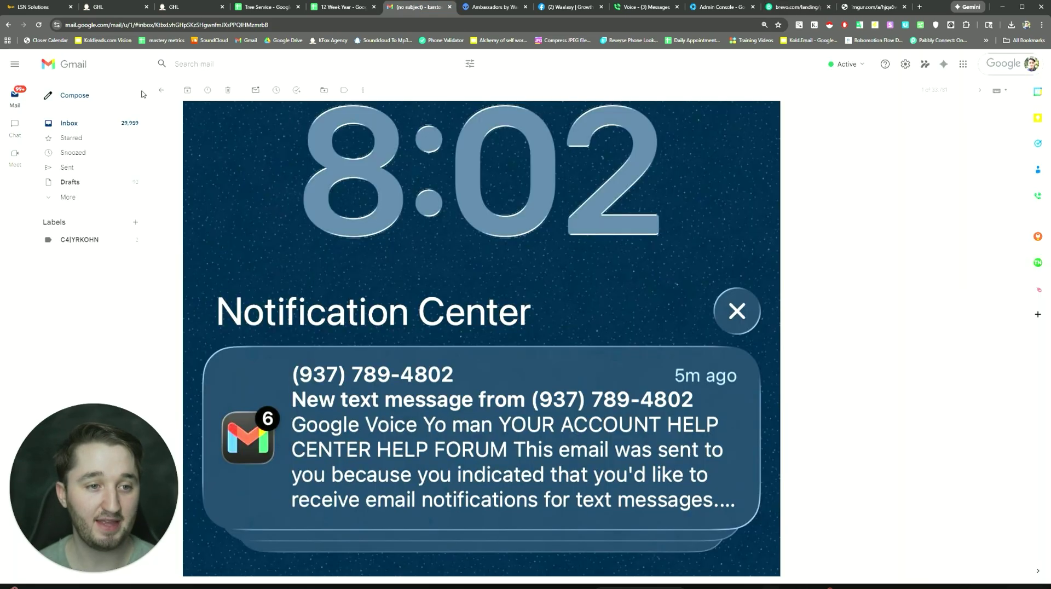
# - Open the Google Voice "New text message" notification in the Gmail inbox and send the reply "hey man how are you"
pyautogui.click(160, 92)
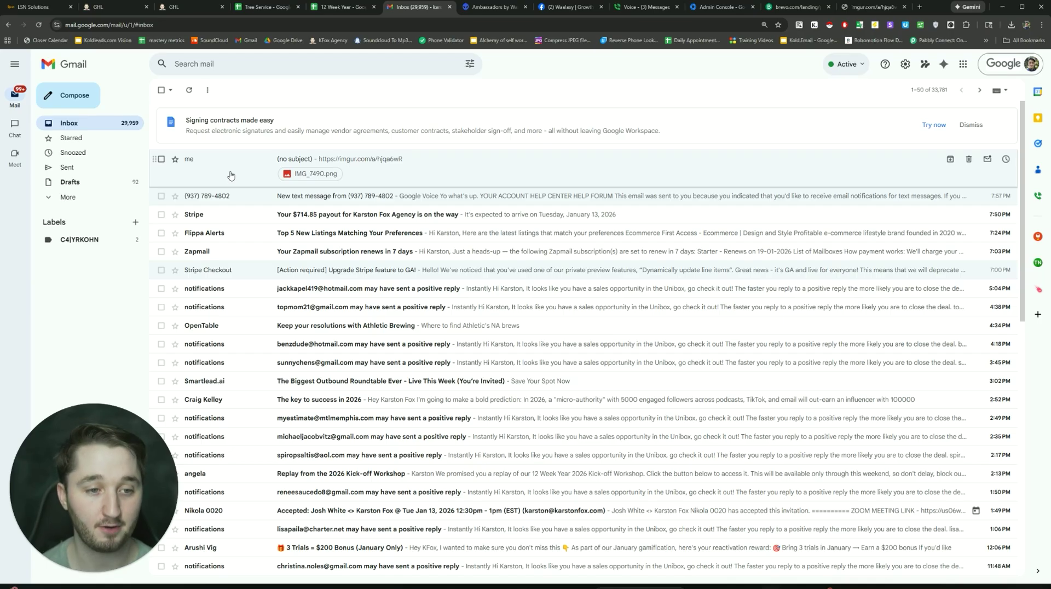
pyautogui.click(236, 200)
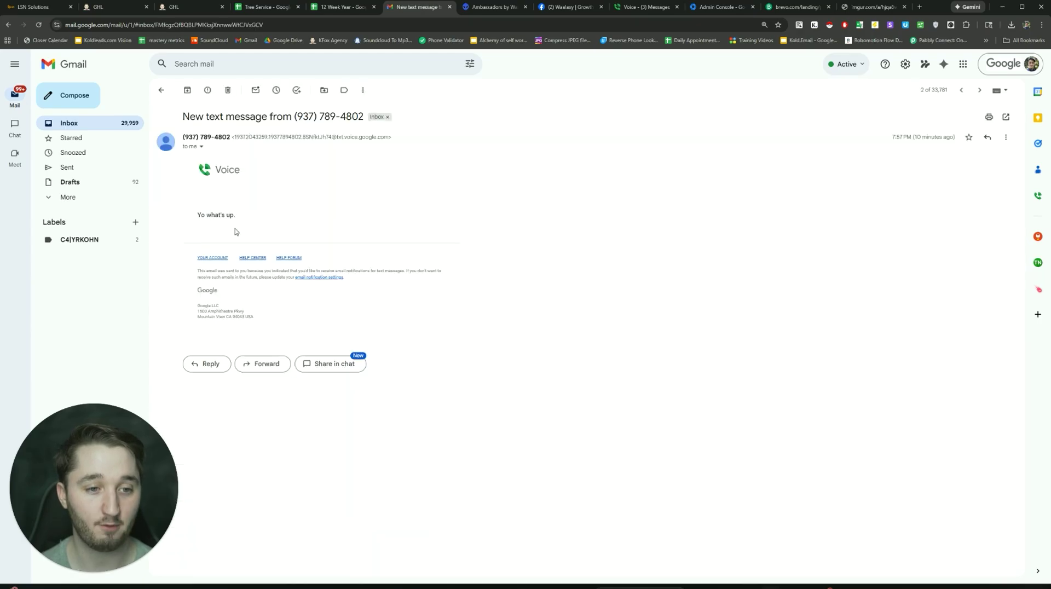
pyautogui.tripleClick(228, 215)
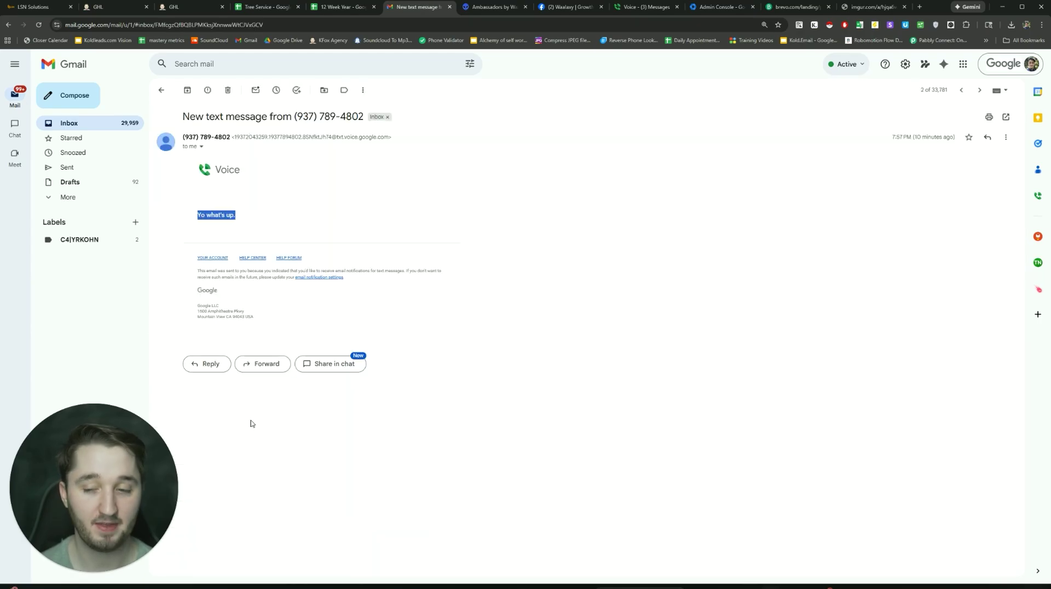
pyautogui.click(205, 364)
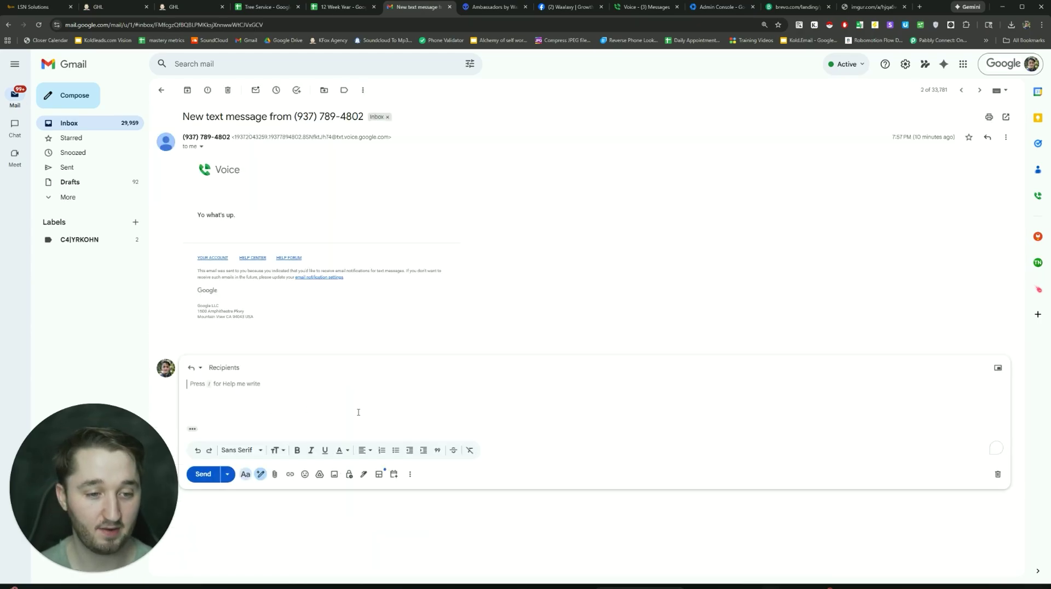
pyautogui.write('h')
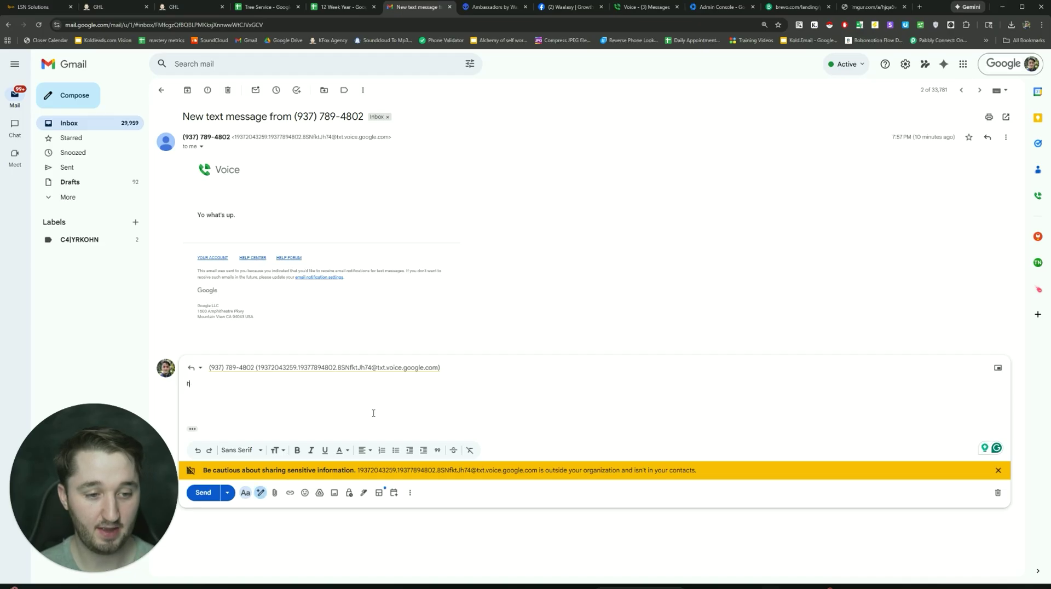
pyautogui.write('ey man how are you?')
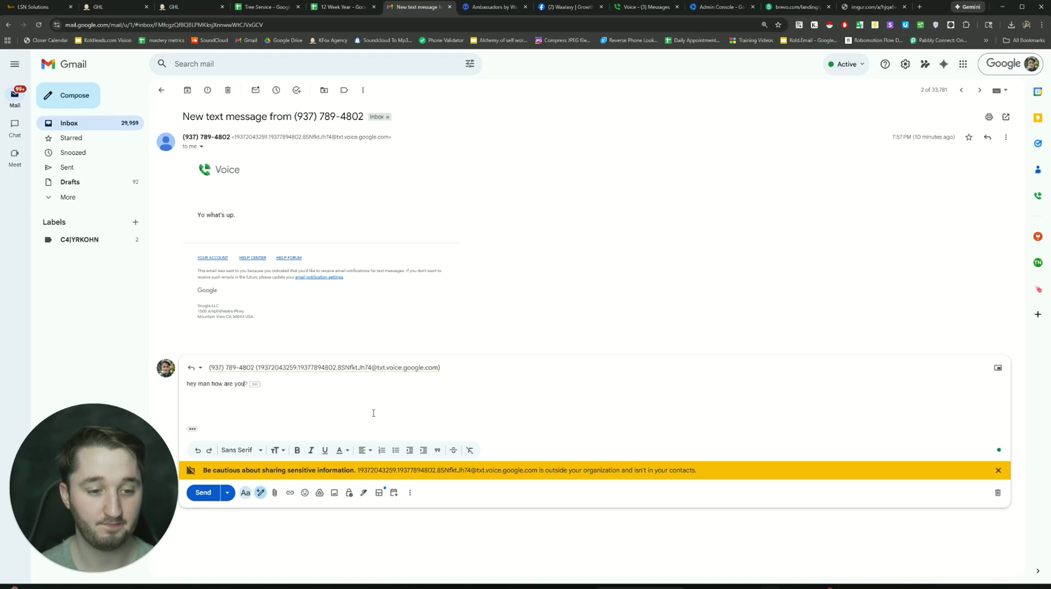
pyautogui.press('BackSpace')
pyautogui.click(203, 493)
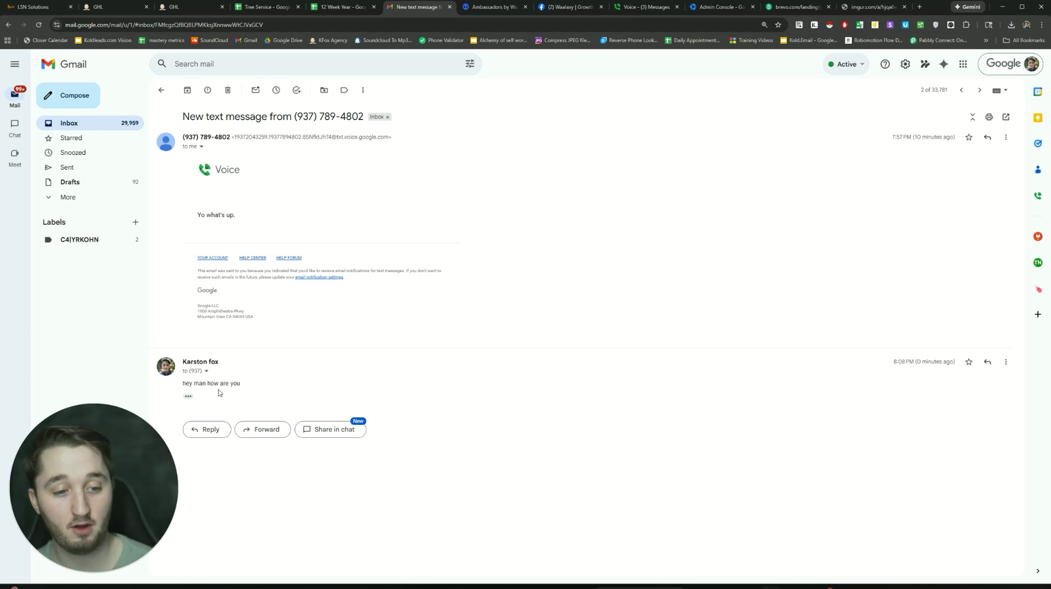
# - Send a second reply, "ok cool", in the same Google Voice text message thread
pyautogui.click(218, 436)
pyautogui.write('ok cool')
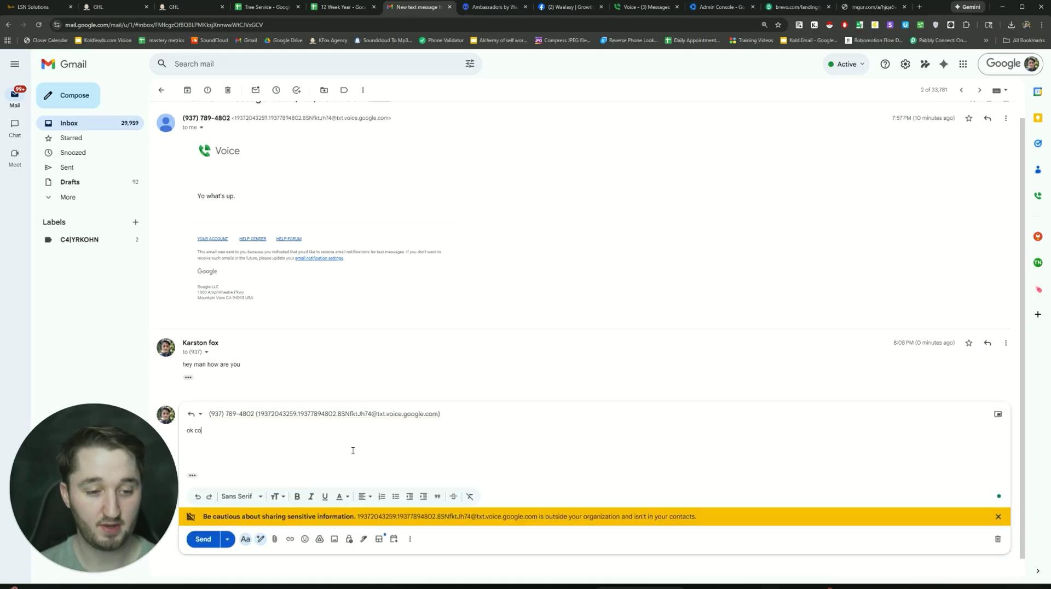
pyautogui.click(204, 539)
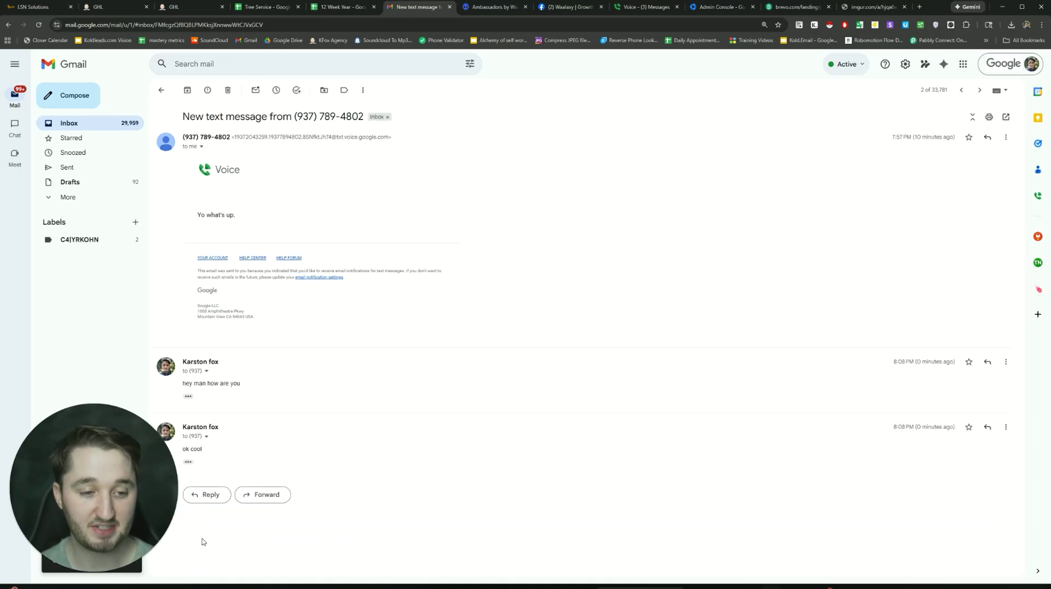